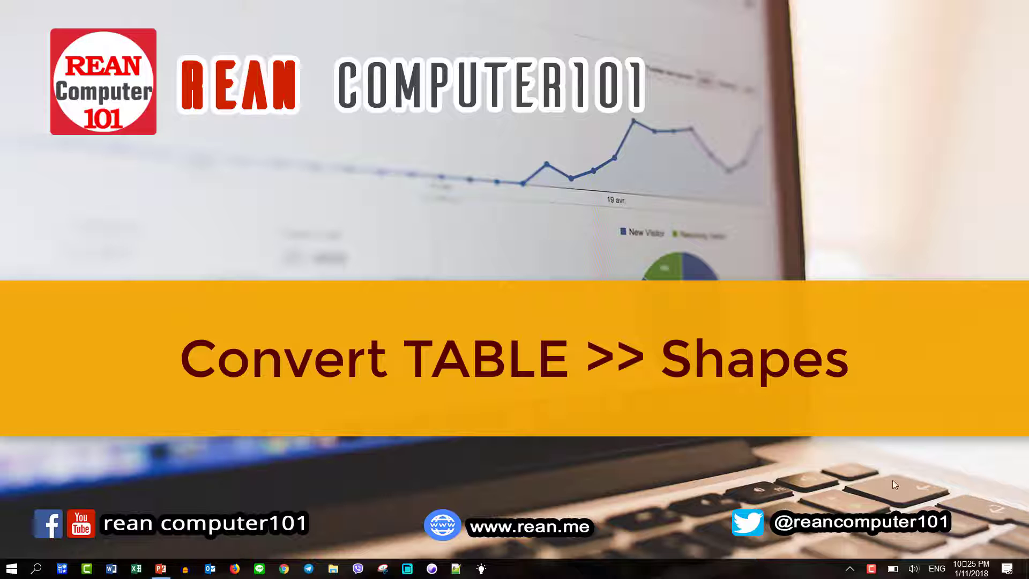
# Step: Switch to PowerPoint and show the empty last slide 13, titled 'TABLE to Shapes'
pyautogui.click(160, 568)
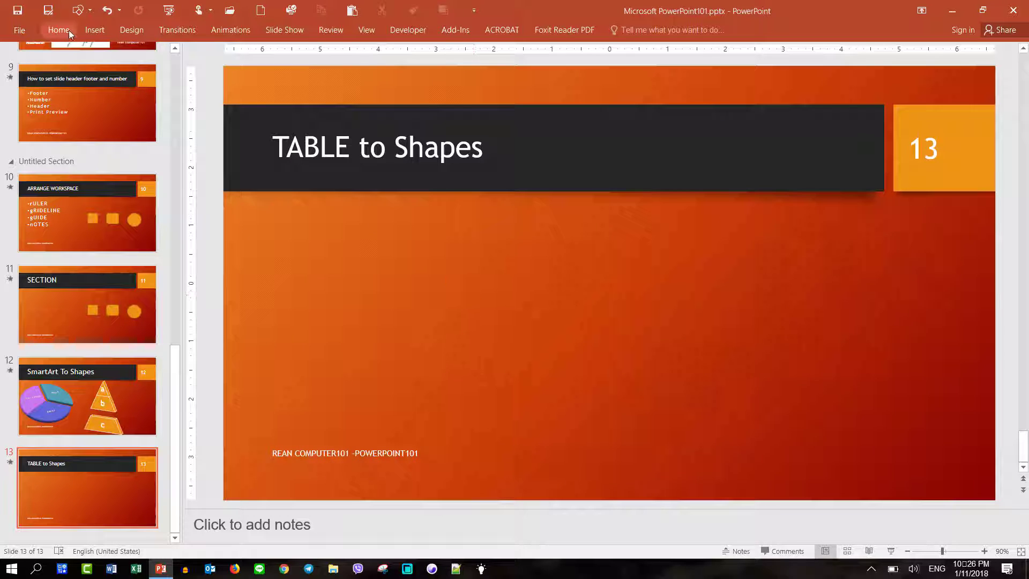
# Step: Insert an empty 3x3 table, move it below the title, and stretch its rows taller
pyautogui.click(86, 30)
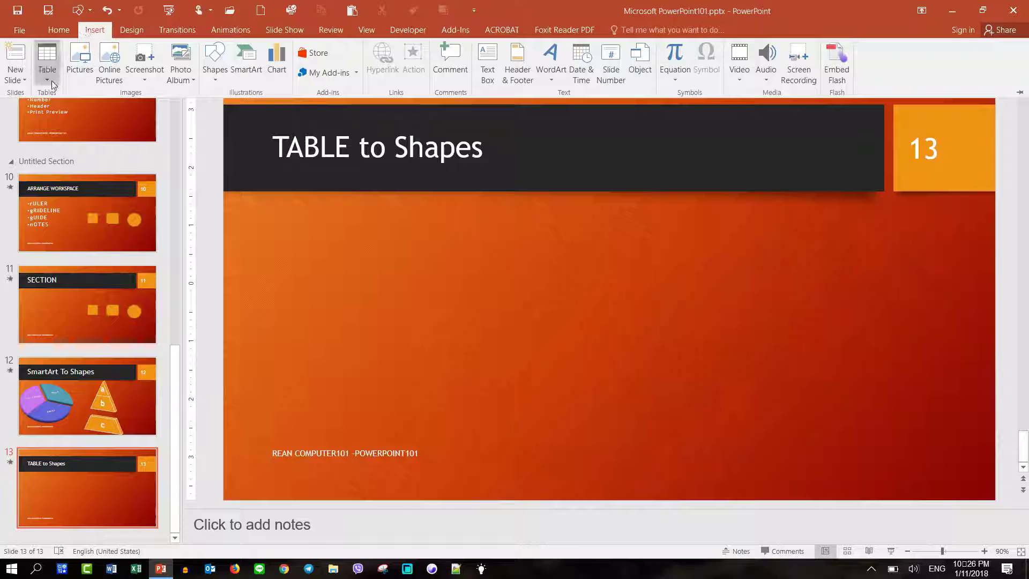
pyautogui.click(52, 83)
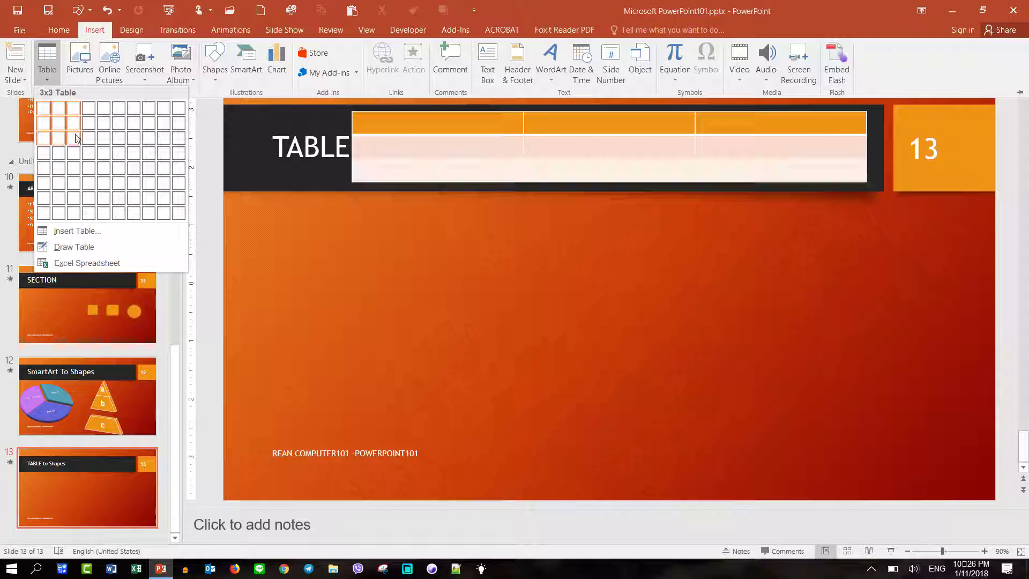
pyautogui.click(77, 138)
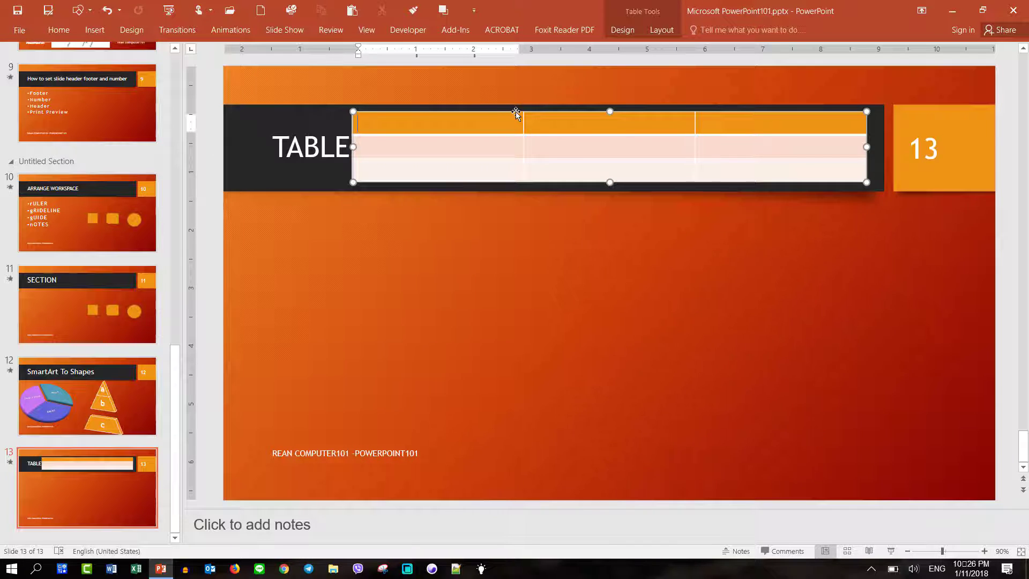
pyautogui.moveTo(516, 114); pyautogui.dragTo(470, 200)
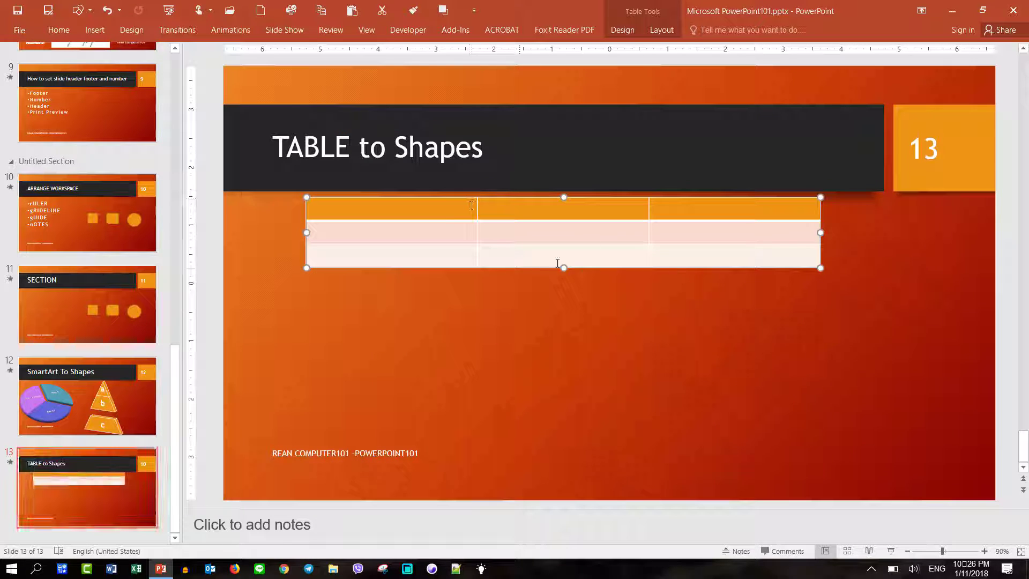
pyautogui.moveTo(564, 268); pyautogui.dragTo(564, 285)
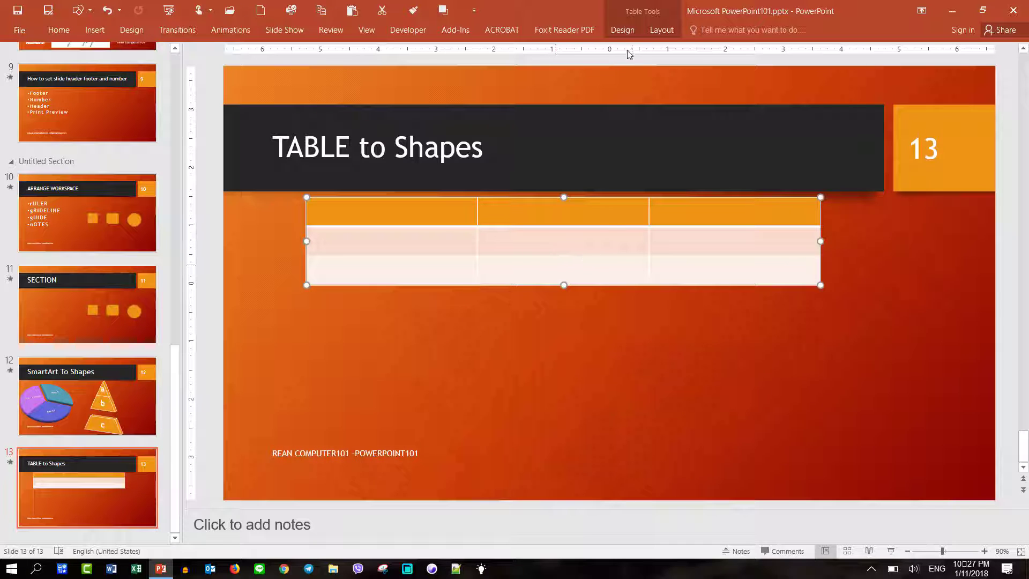
pyautogui.click(622, 30)
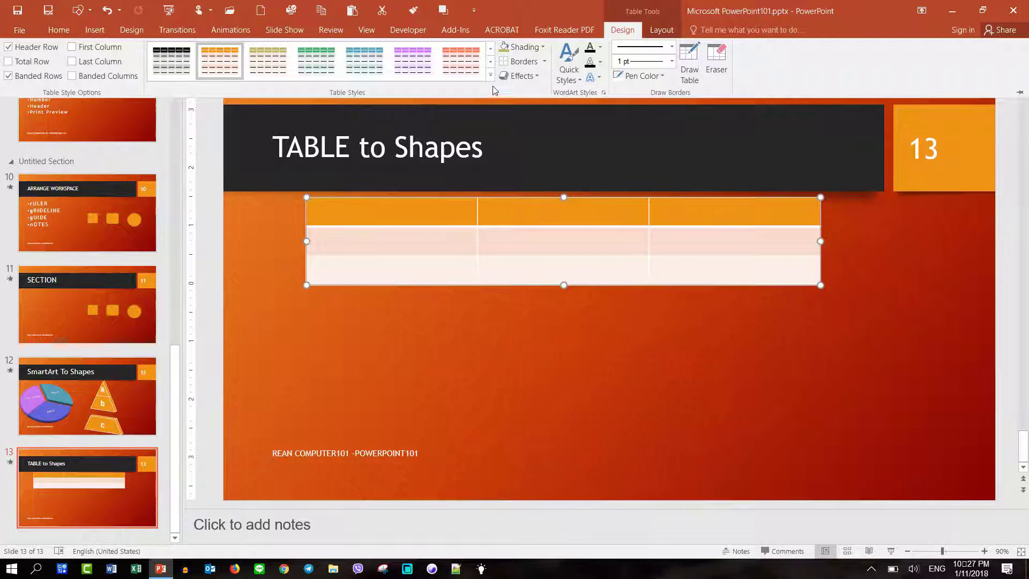
# Step: Apply a blue medium table style and set the border pen weight to 3 pt
pyautogui.click(490, 78)
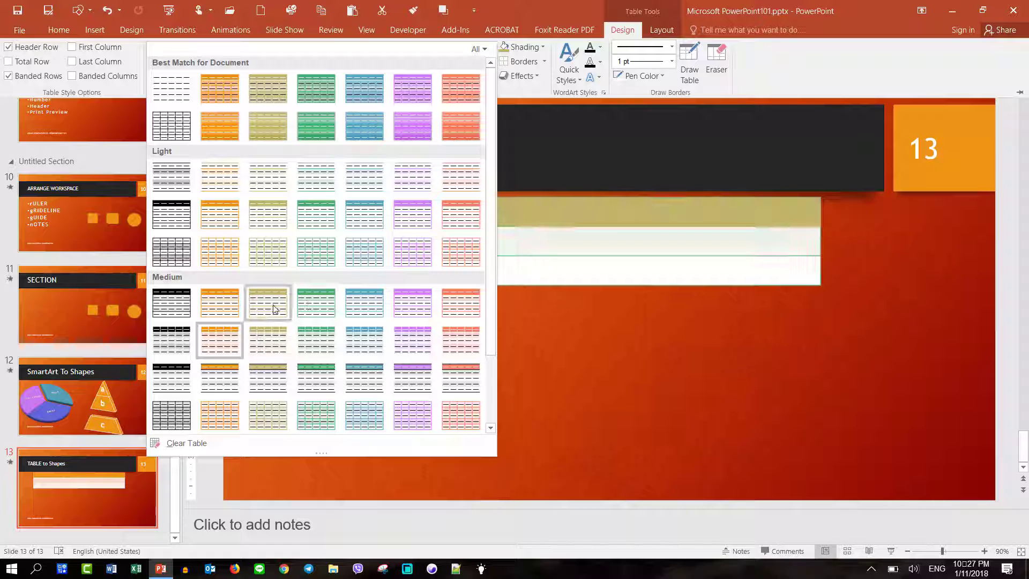
pyautogui.click(348, 307)
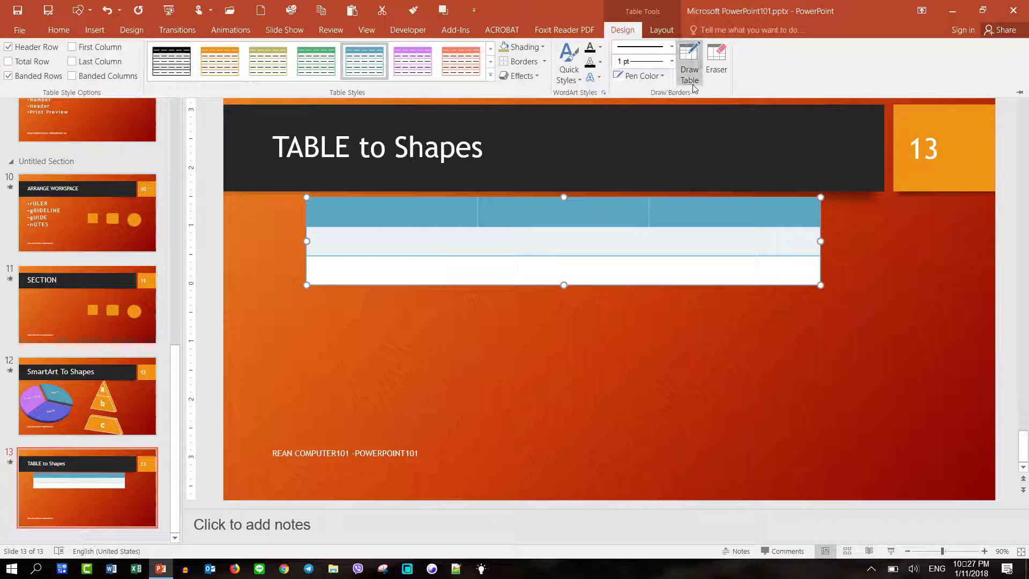
pyautogui.click(672, 62)
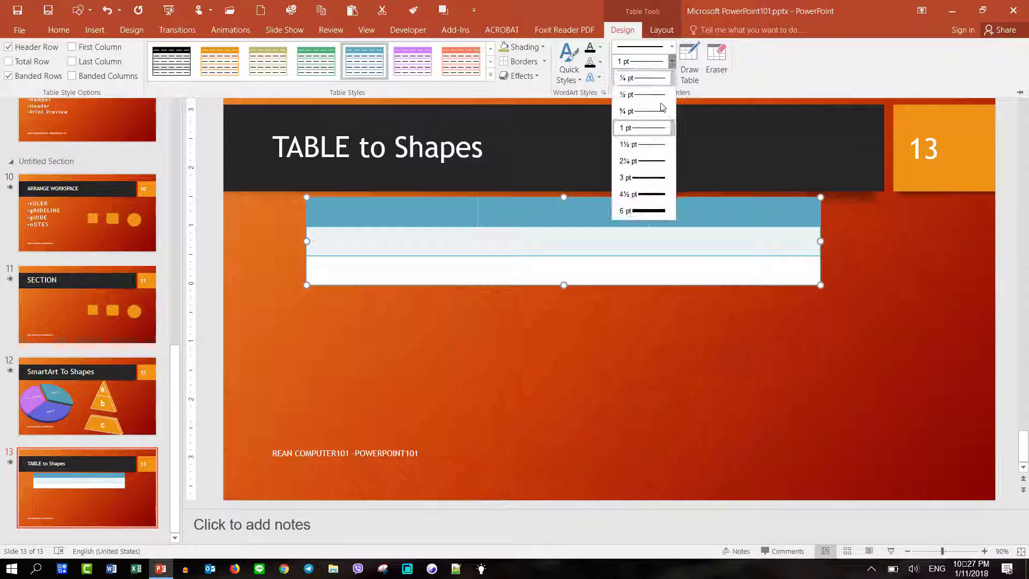
pyautogui.click(654, 177)
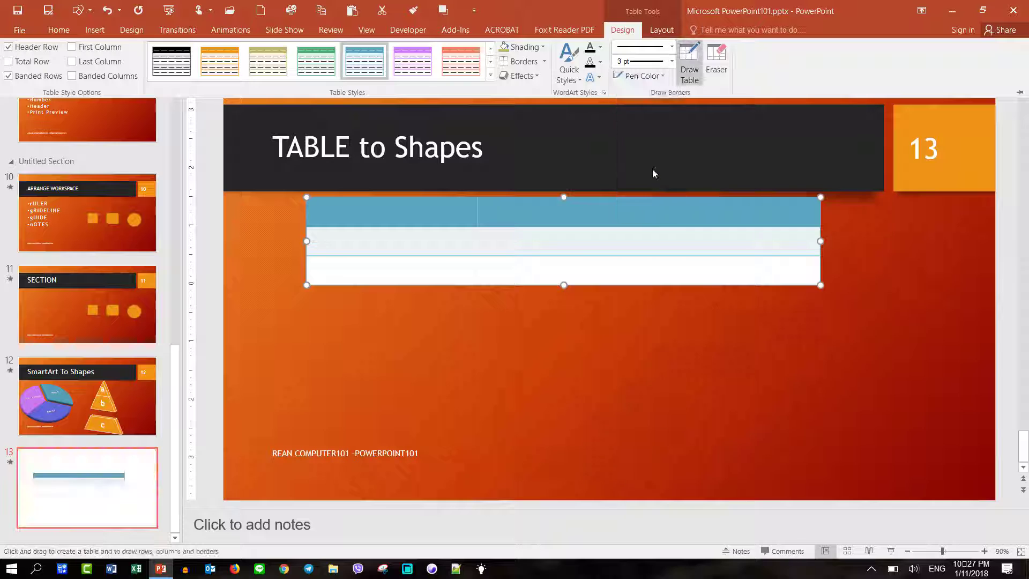
pyautogui.click(663, 76)
pyautogui.click(683, 79)
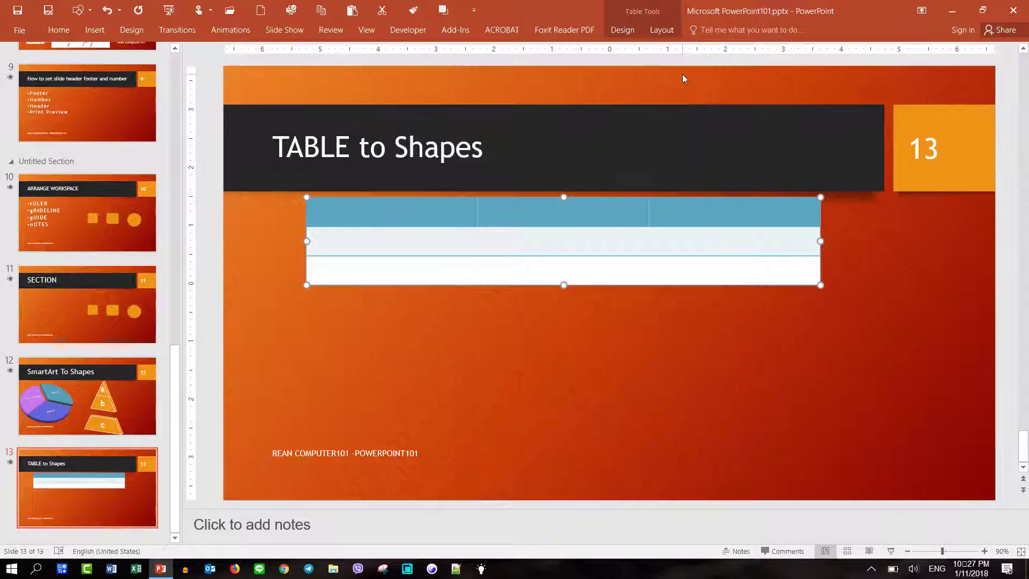
# Step: Draw a thick 3 pt border between the first two columns, undoing the extra line
pyautogui.click(623, 29)
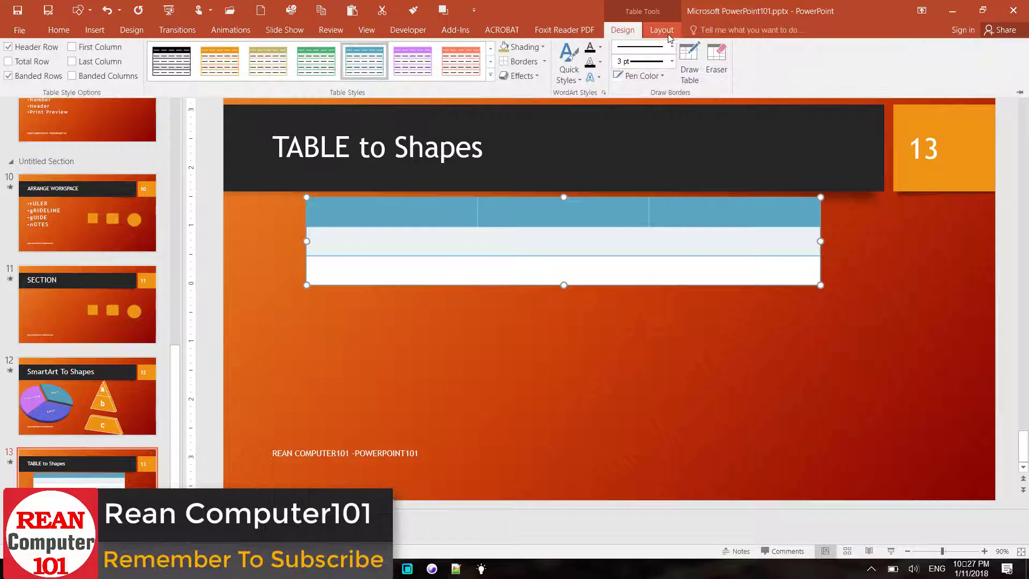
pyautogui.click(690, 63)
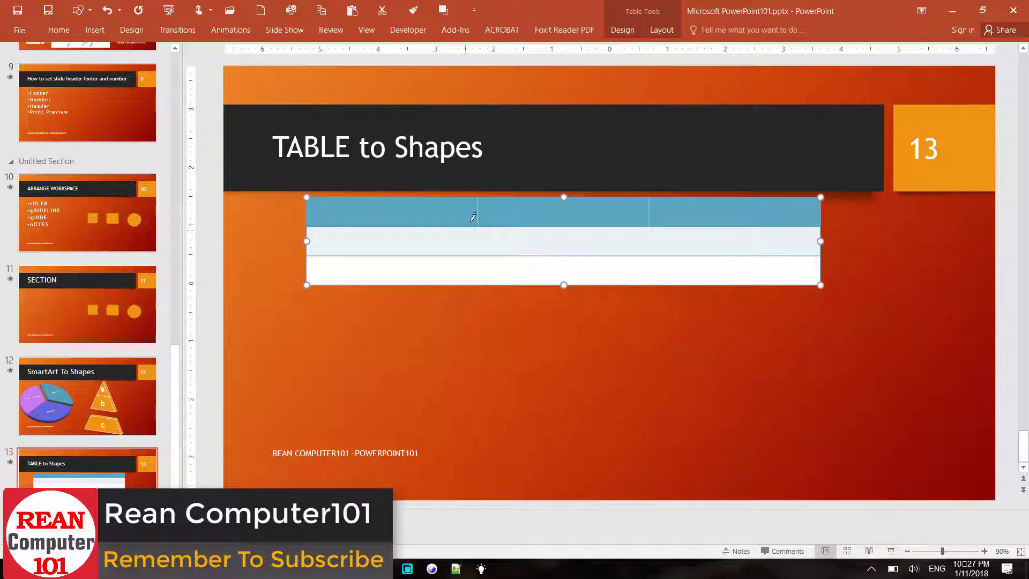
pyautogui.moveTo(479, 198); pyautogui.dragTo(485, 276)
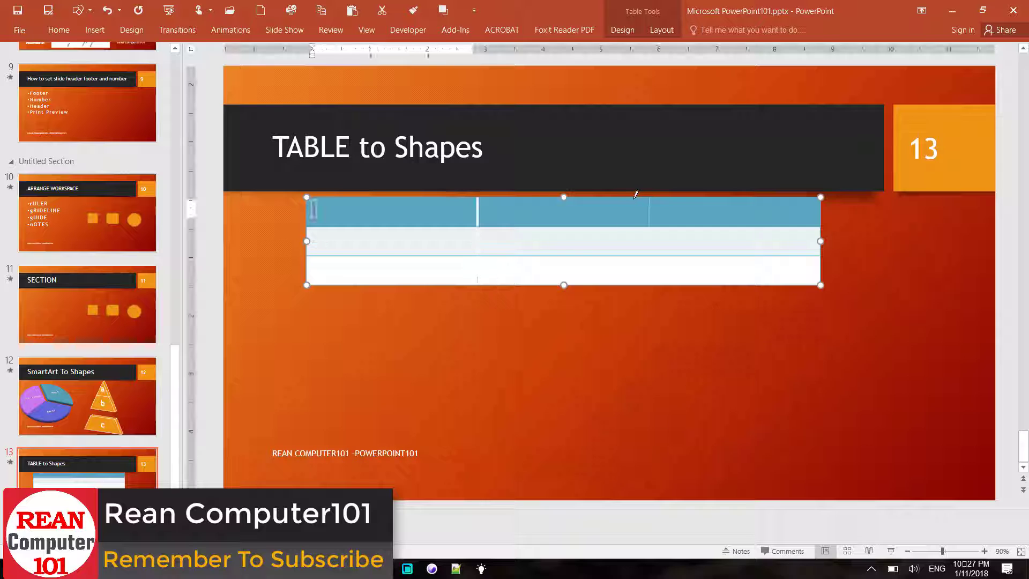
pyautogui.moveTo(648, 200); pyautogui.dragTo(649, 283)
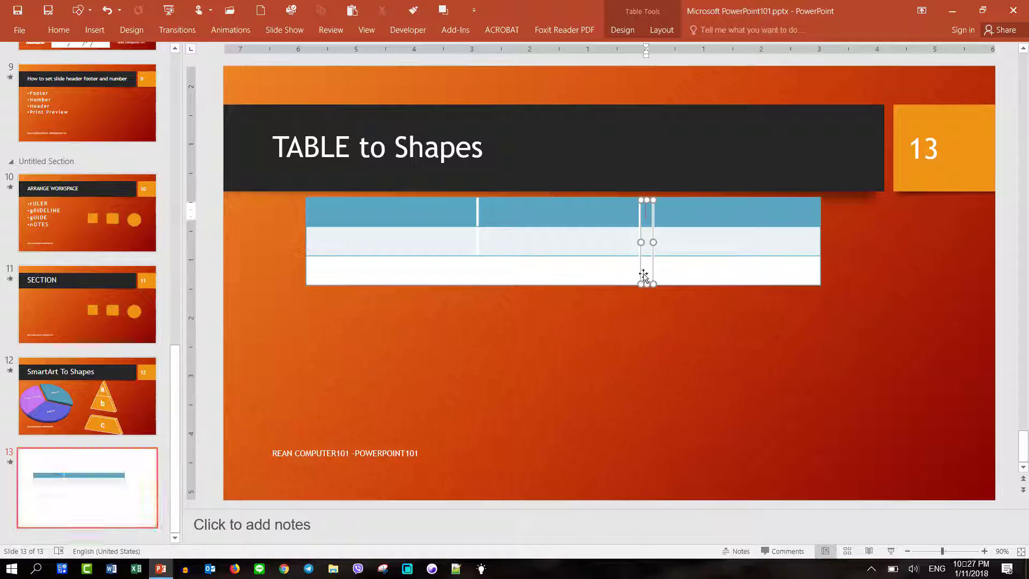
pyautogui.click(674, 211)
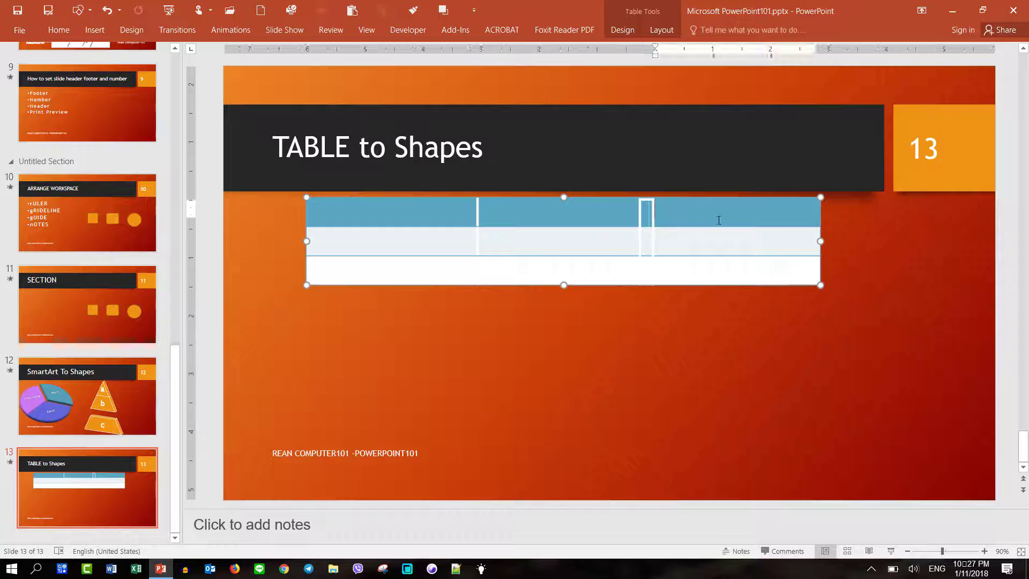
pyautogui.hotkey('ctrl', 'z')
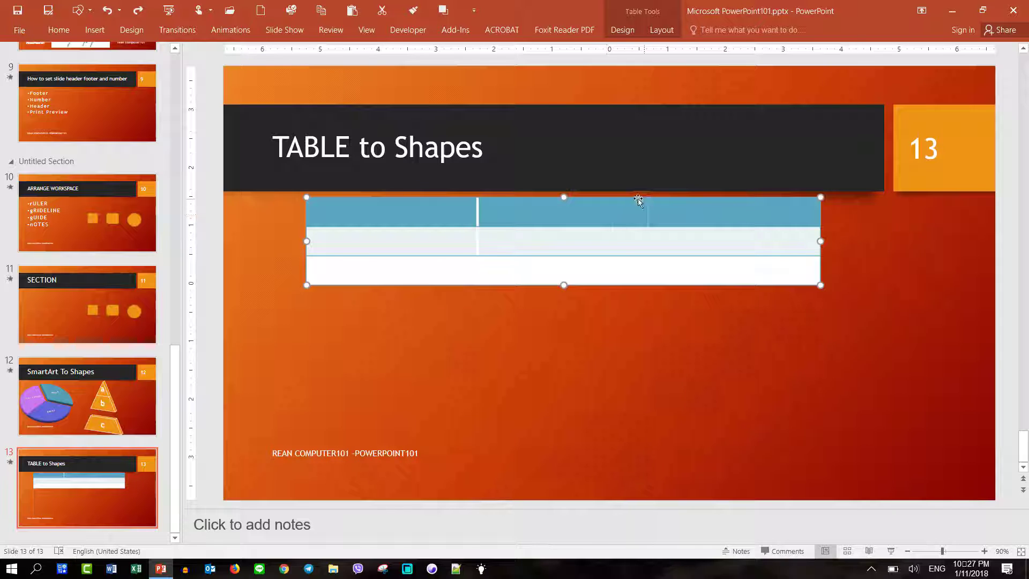
pyautogui.click(623, 29)
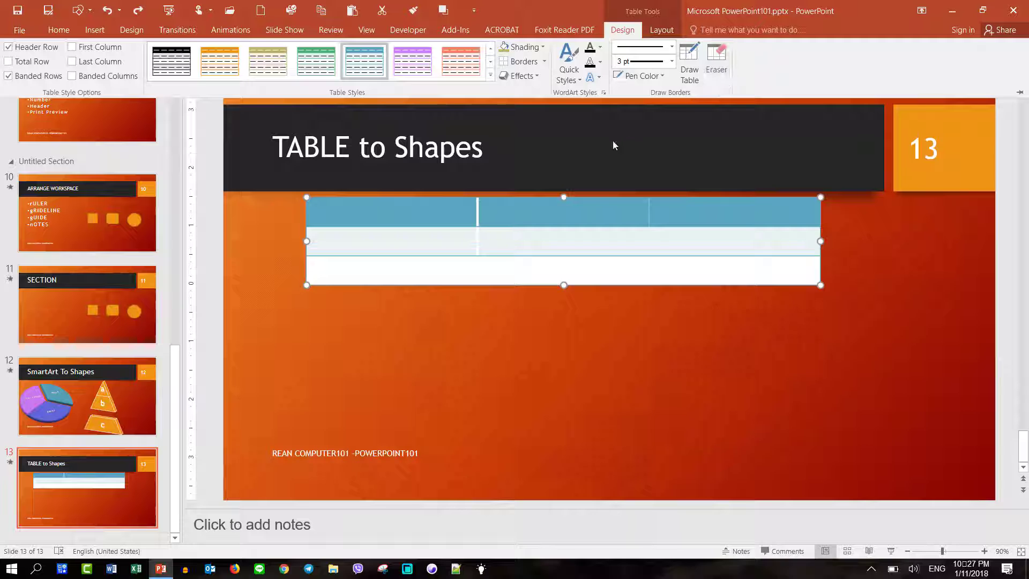
# Step: Apply the purple medium table style, then deselect and reselect the table
pyautogui.click(430, 69)
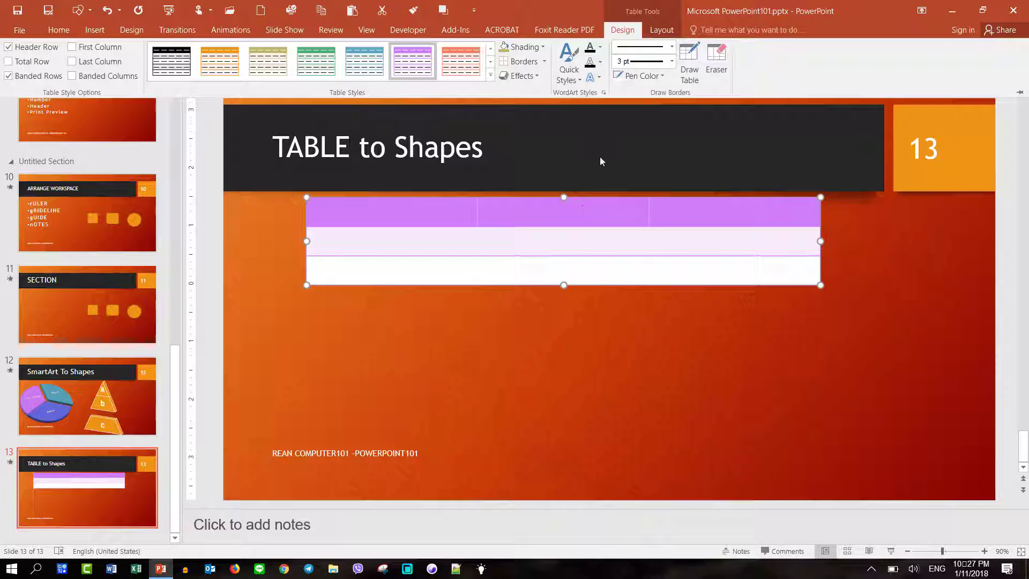
pyautogui.click(661, 30)
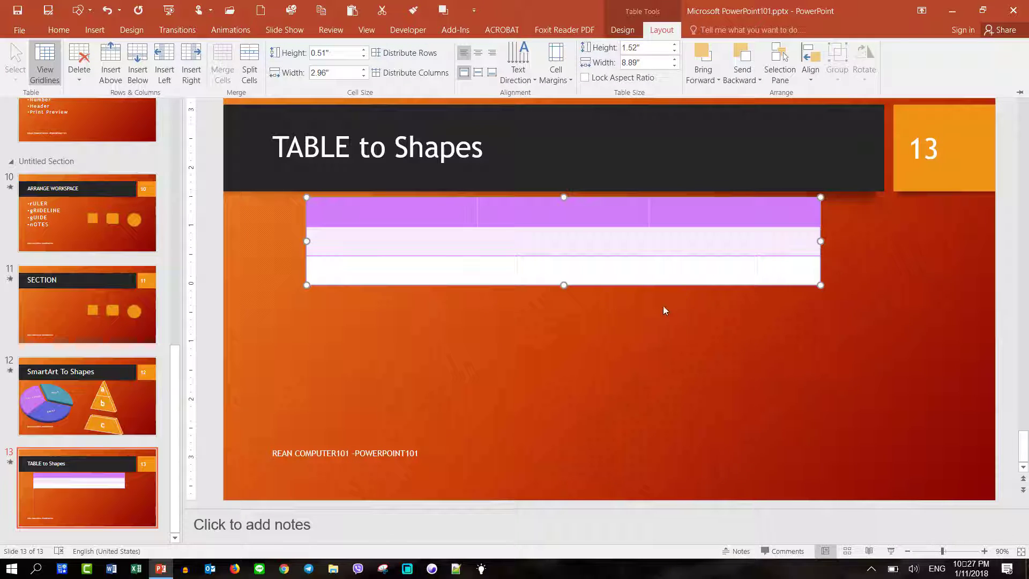
pyautogui.click(676, 307)
pyautogui.click(724, 322)
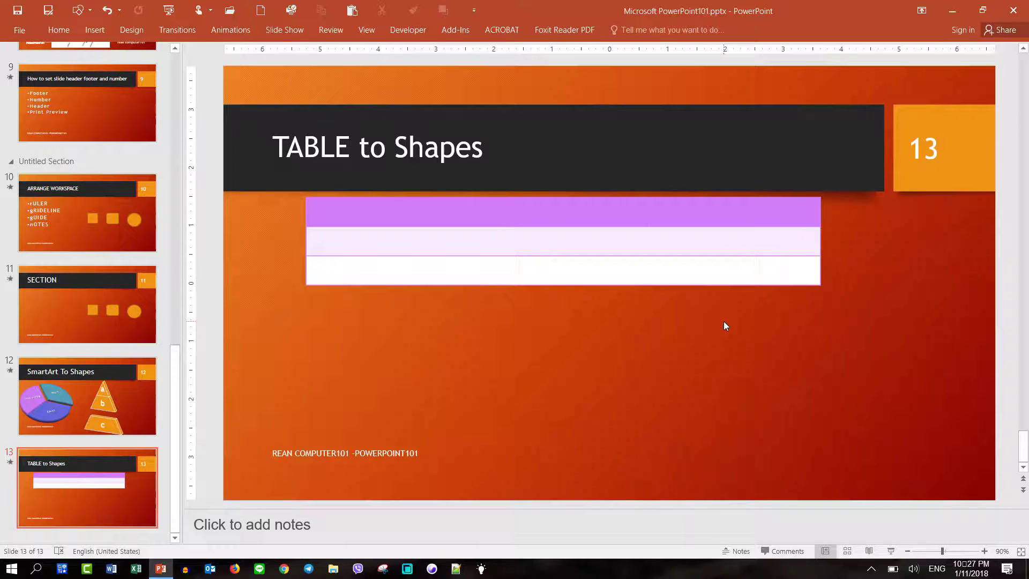
pyautogui.click(673, 288)
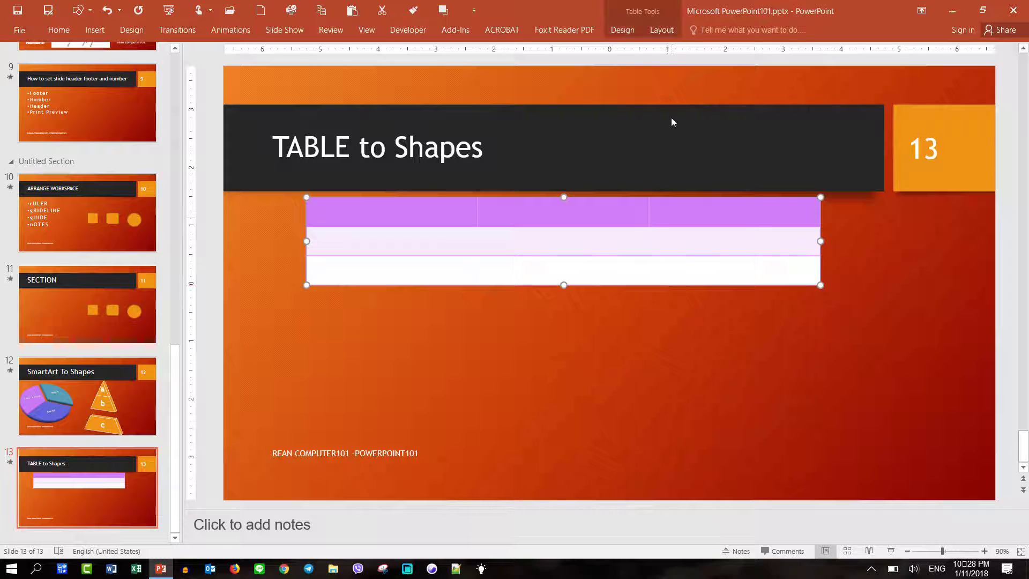
pyautogui.click(623, 30)
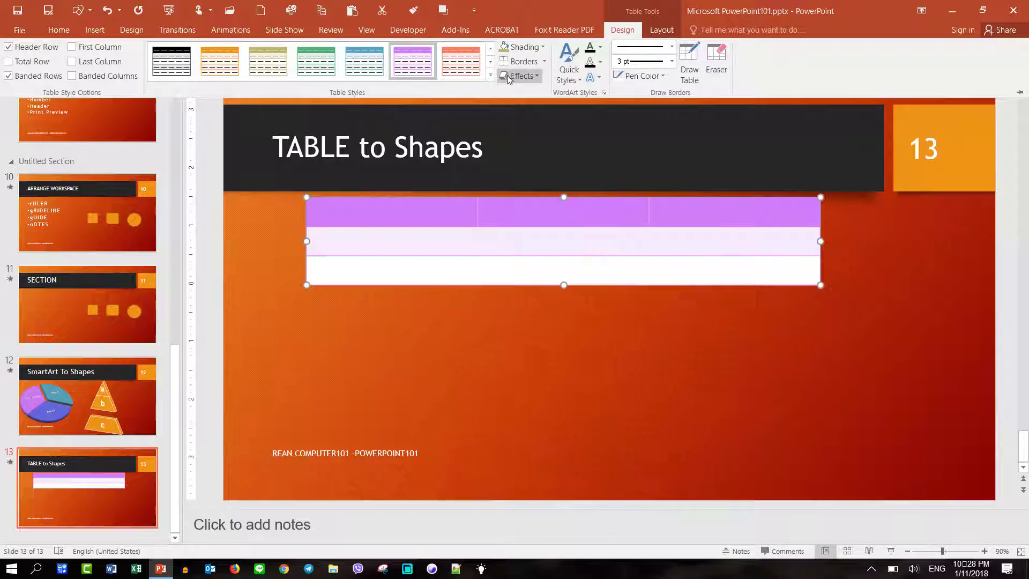
# Step: Set the border pen colour to black and apply All Borders to every cell
pyautogui.click(490, 75)
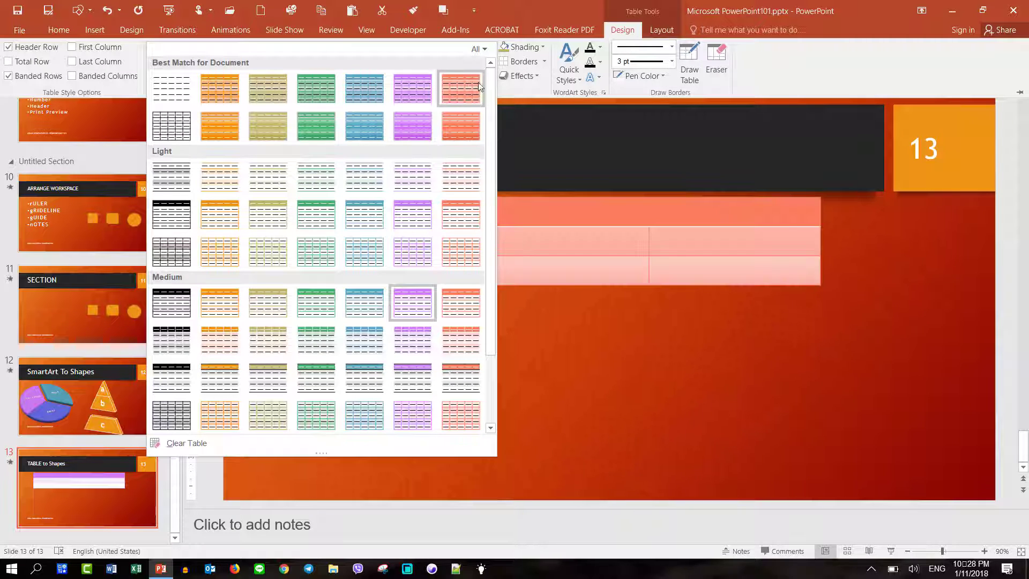
pyautogui.click(544, 61)
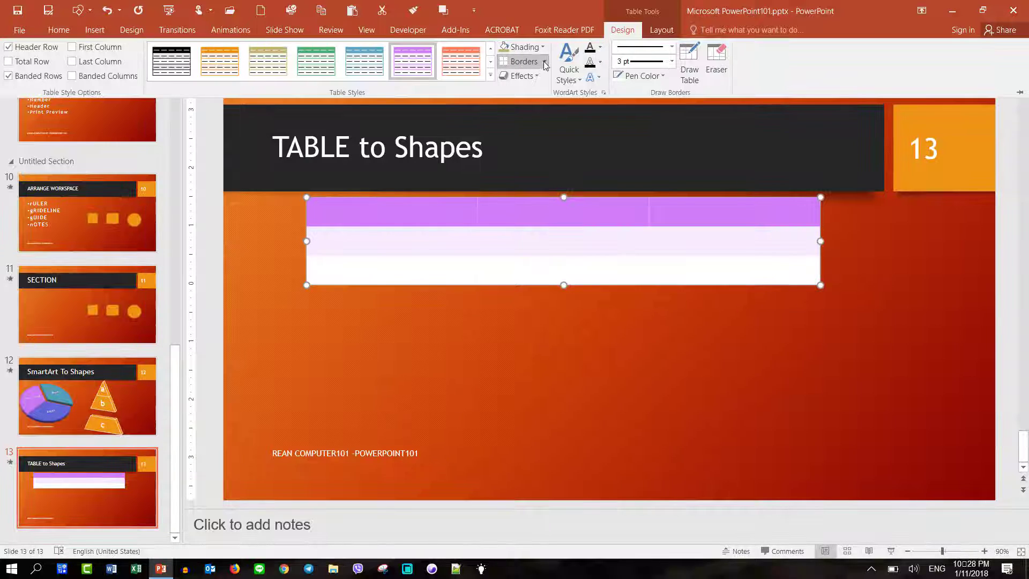
pyautogui.click(545, 62)
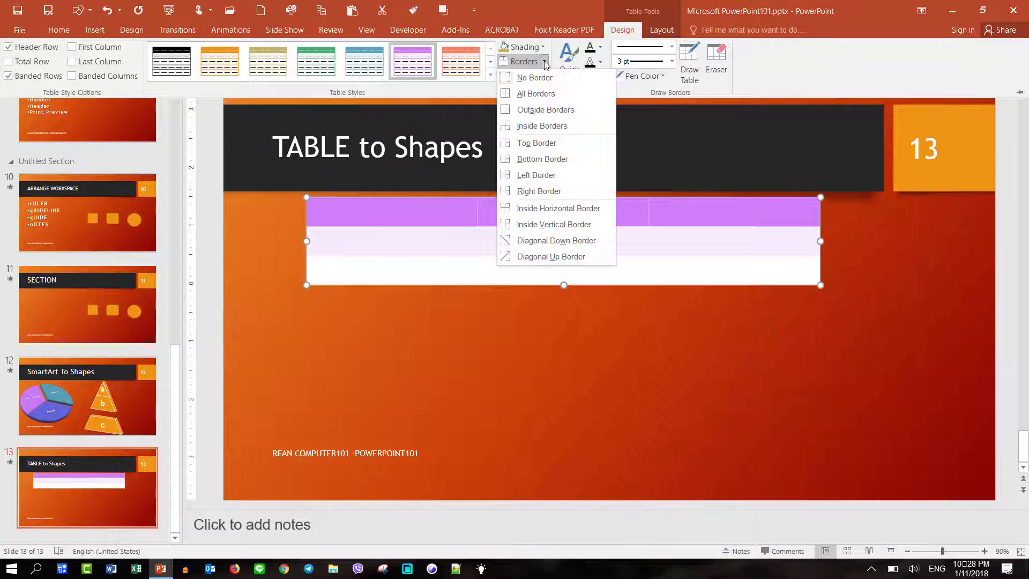
pyautogui.click(543, 93)
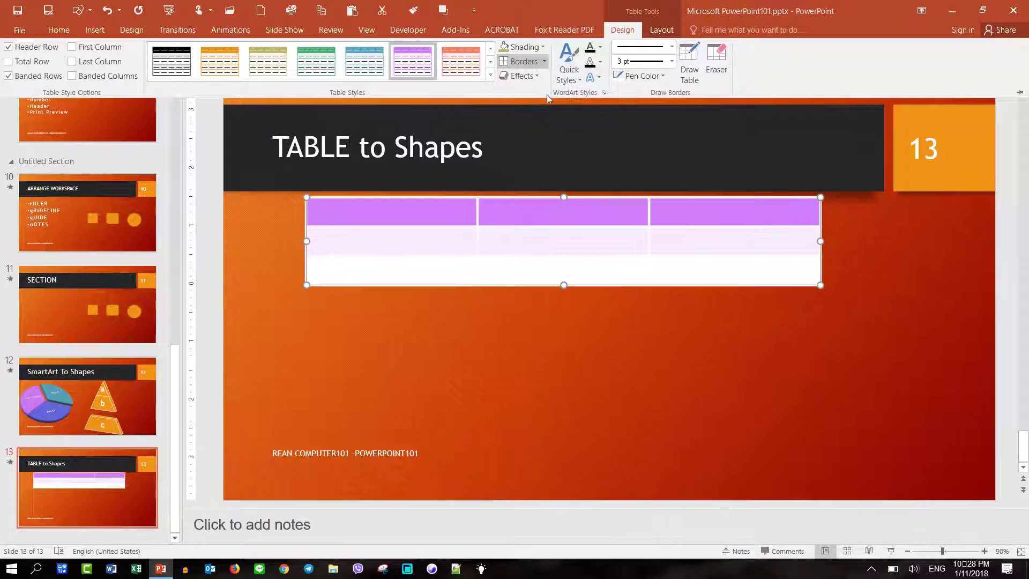
pyautogui.click(664, 77)
pyautogui.click(619, 103)
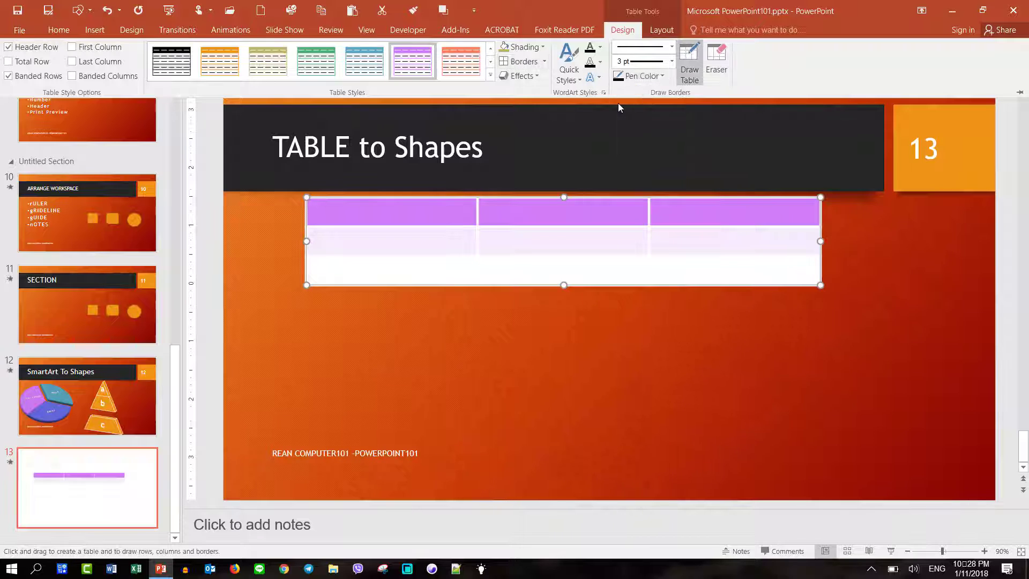
pyautogui.click(536, 66)
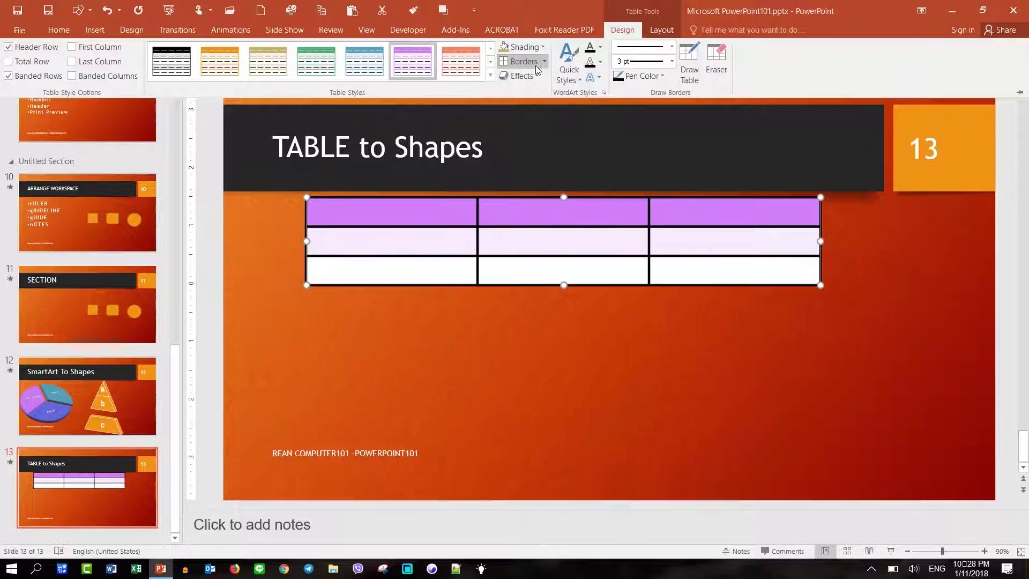
pyautogui.click(778, 339)
pyautogui.click(719, 354)
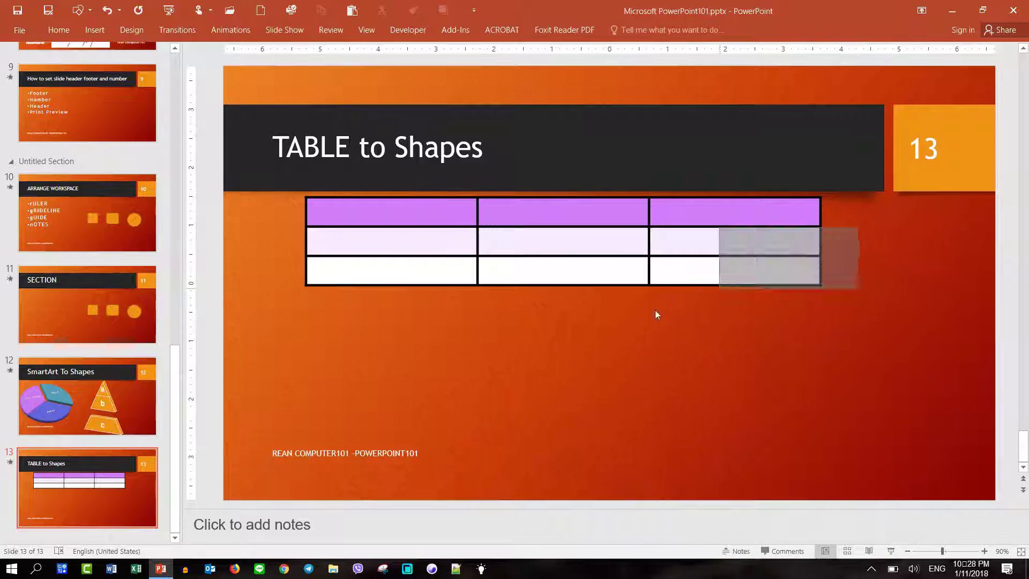
pyautogui.click(484, 221)
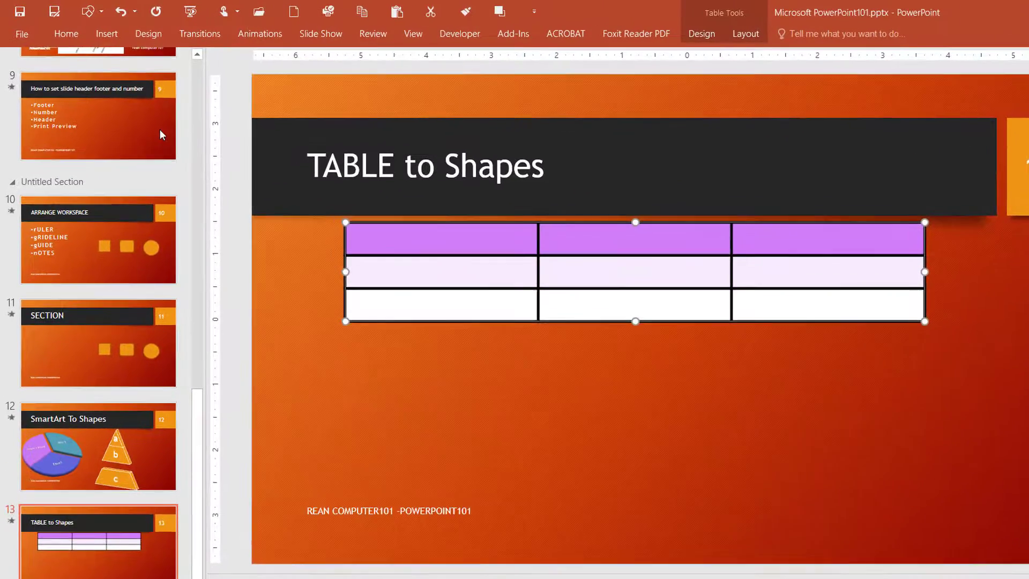
# Step: Use Paste Special to paste the copied table as Picture (Enhanced Metafile)
pyautogui.click(21, 36)
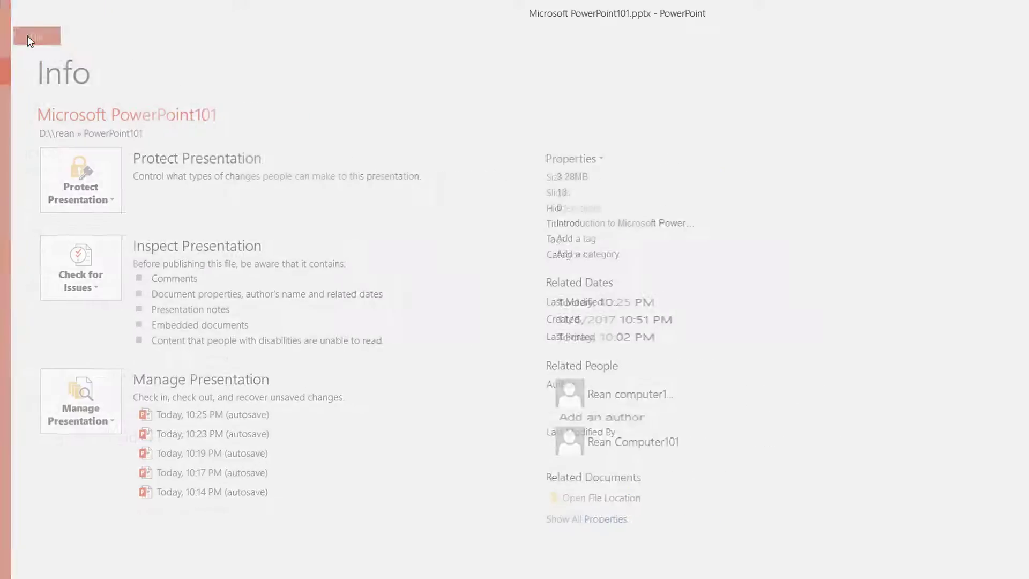
pyautogui.click(28, 37)
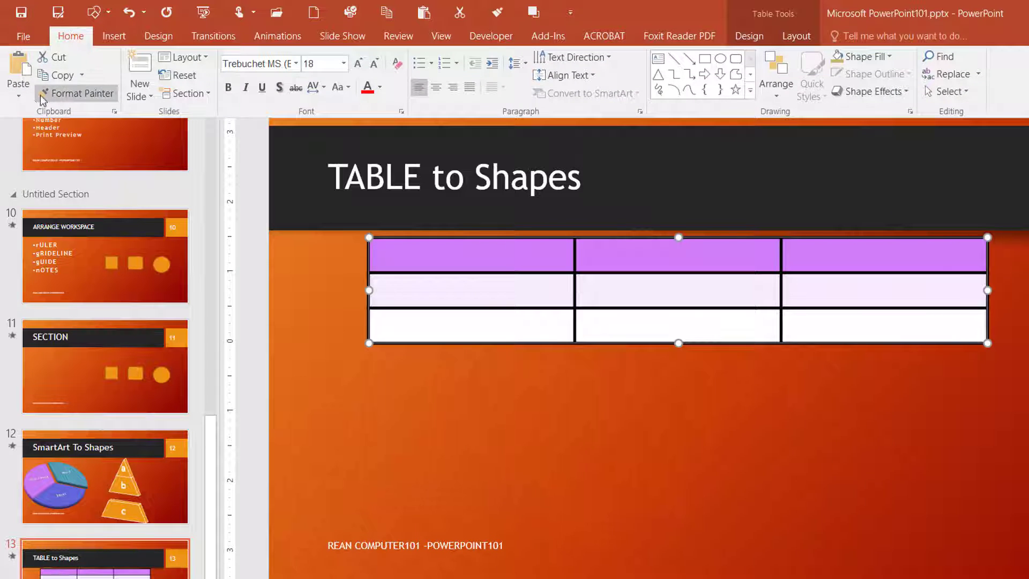
pyautogui.click(18, 95)
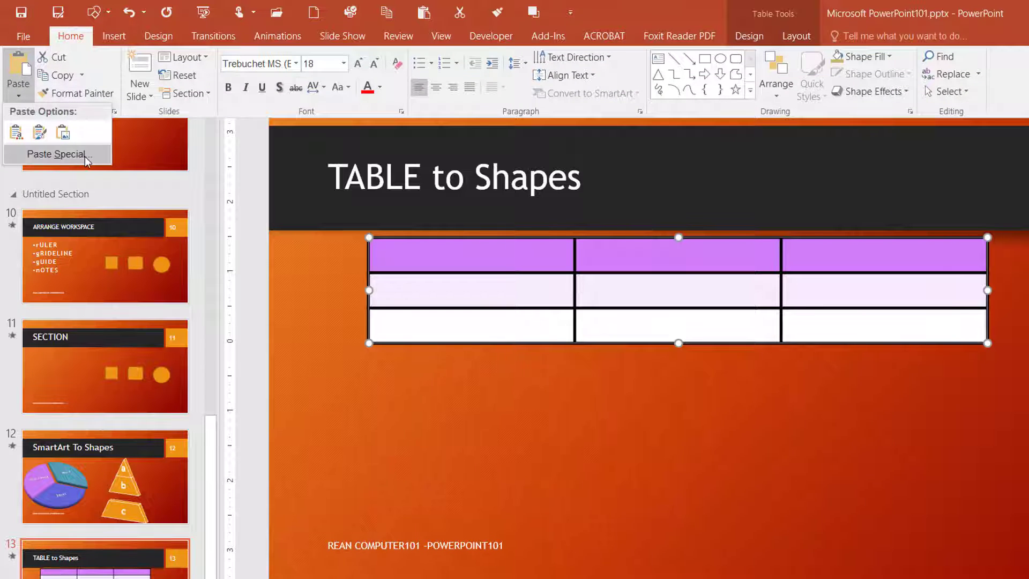
pyautogui.click(58, 155)
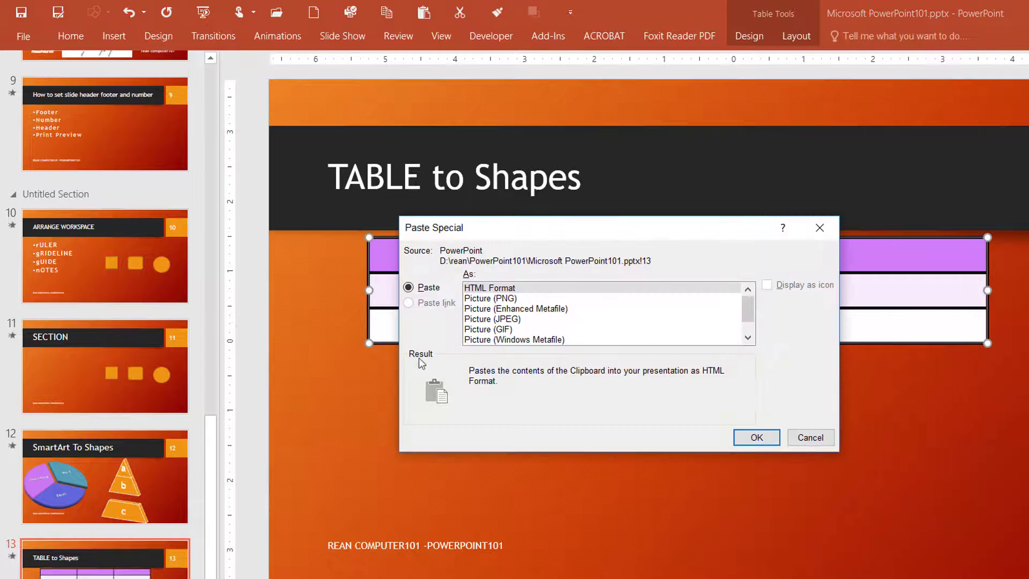
pyautogui.click(542, 310)
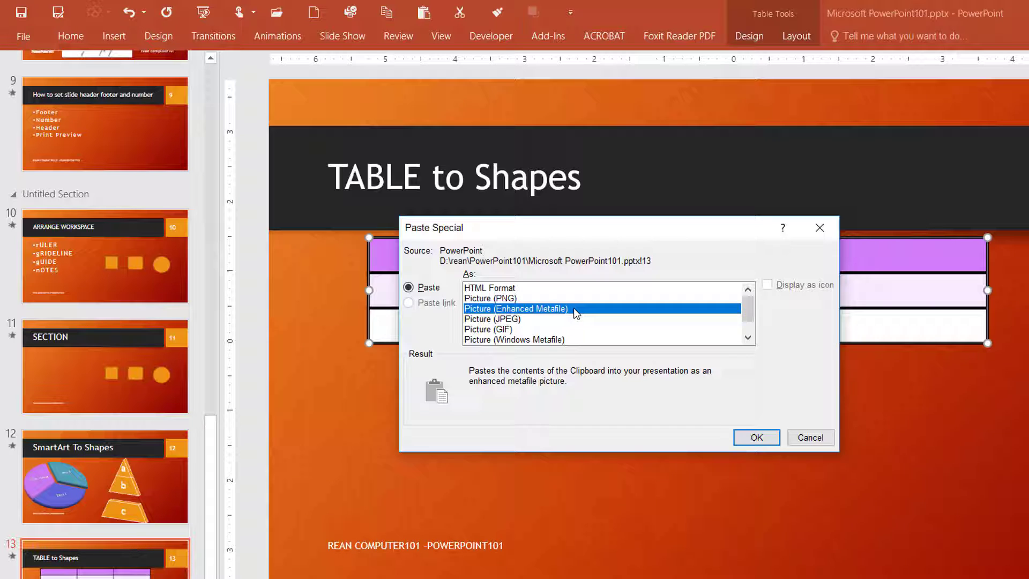
pyautogui.click(768, 440)
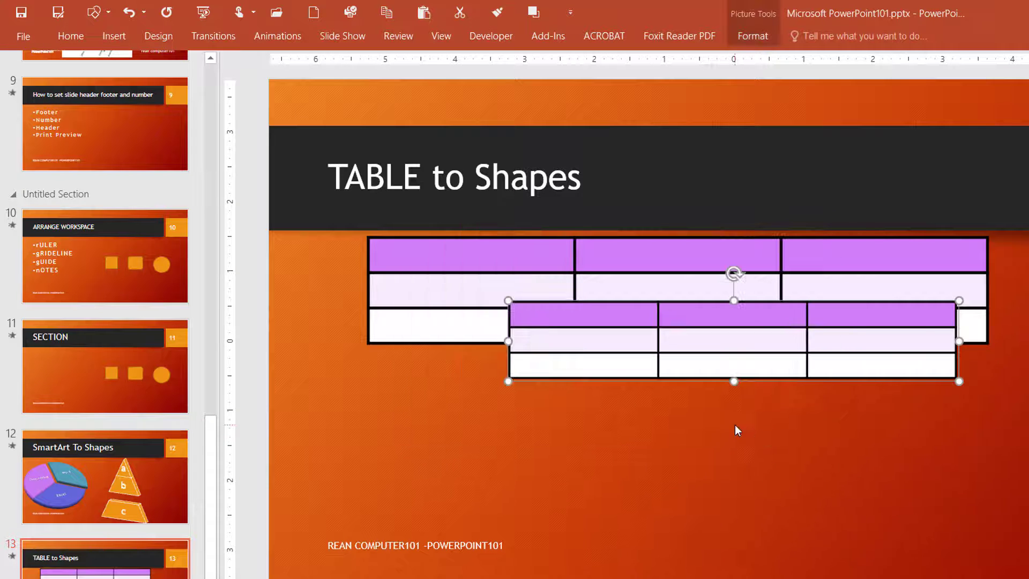
# Step: Move the pasted table picture below the original table so they no longer overlap
pyautogui.moveTo(770, 304); pyautogui.dragTo(724, 411)
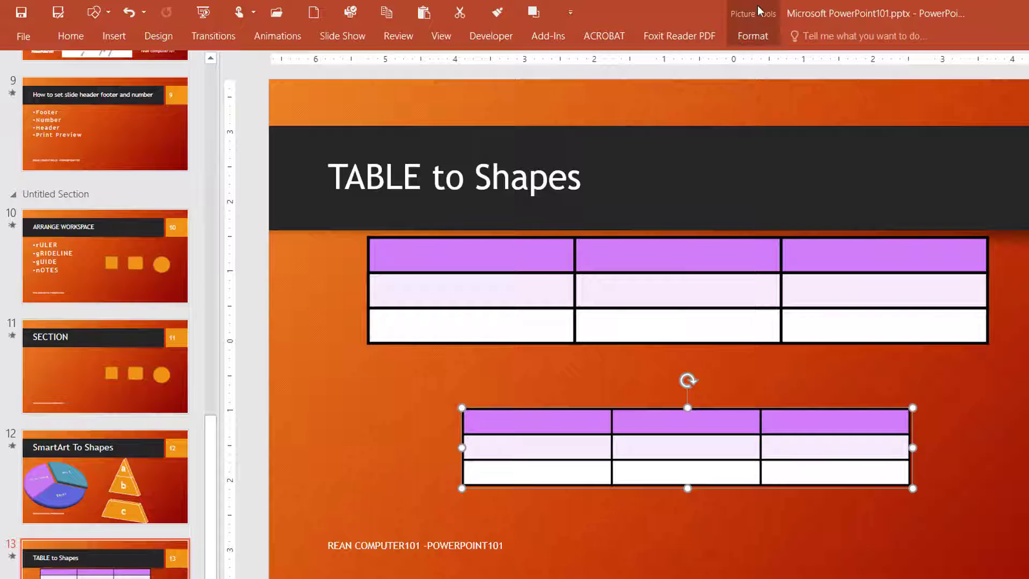
pyautogui.click(997, 474)
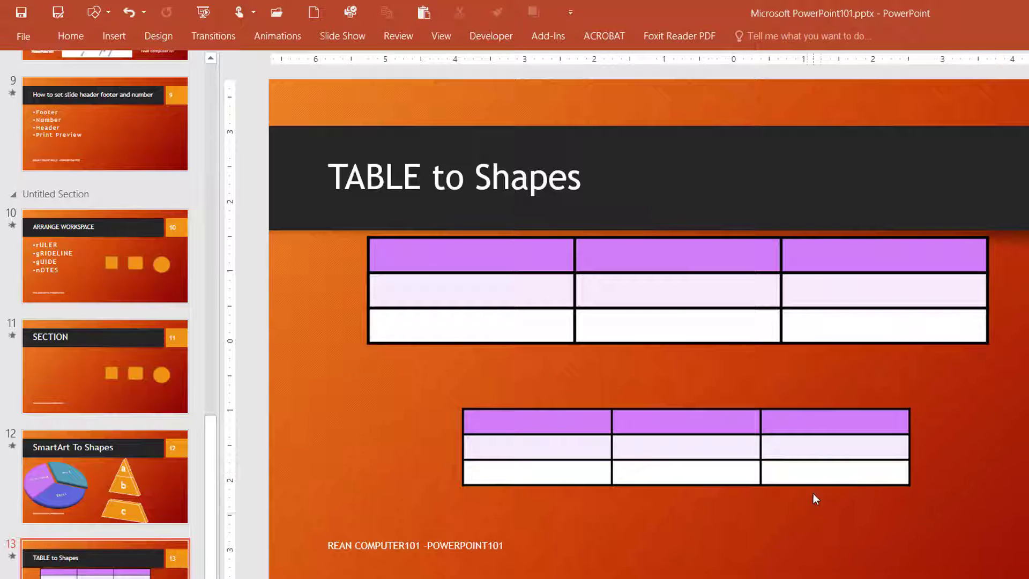
pyautogui.click(812, 453)
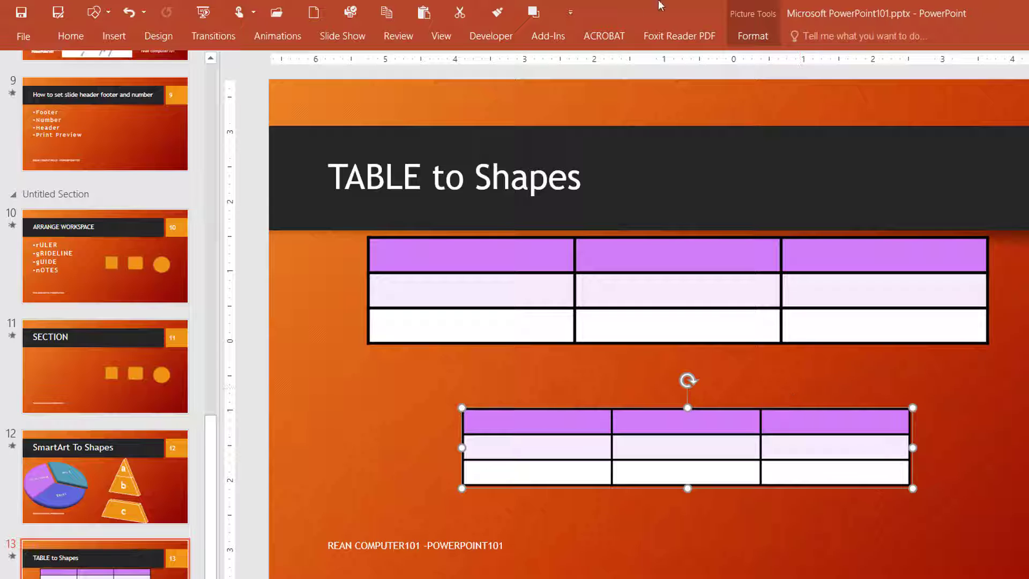
pyautogui.click(752, 36)
pyautogui.click(760, 71)
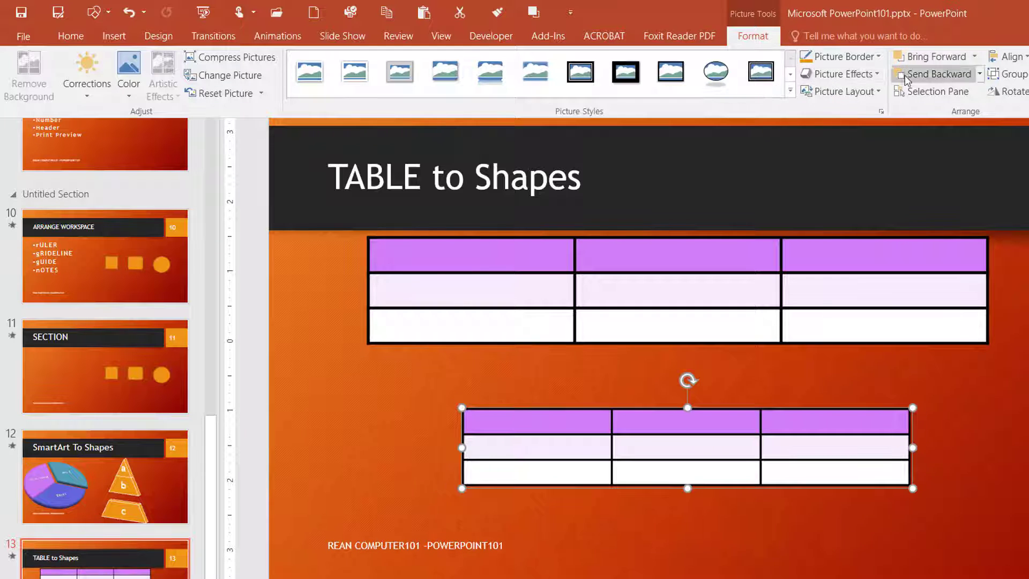
pyautogui.click(790, 91)
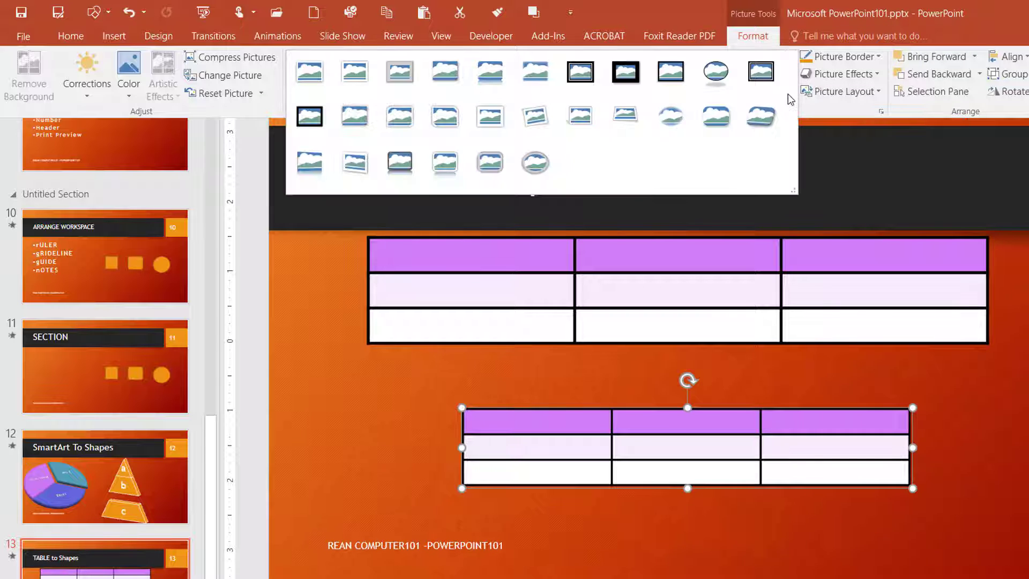
pyautogui.click(860, 92)
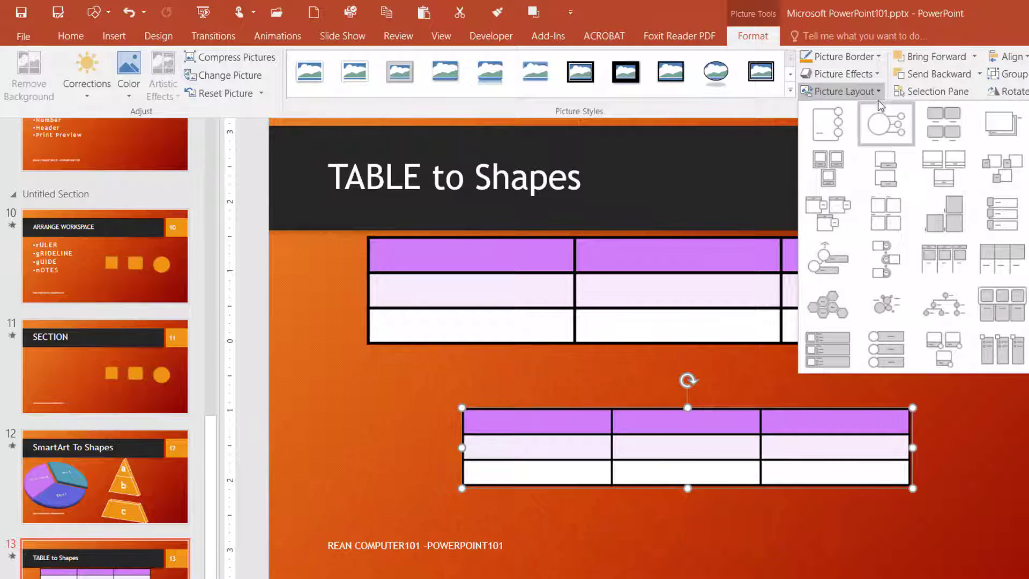
# Step: Apply a 3-D preset picture effect to the table picture and drag to enlarge it
pyautogui.click(870, 75)
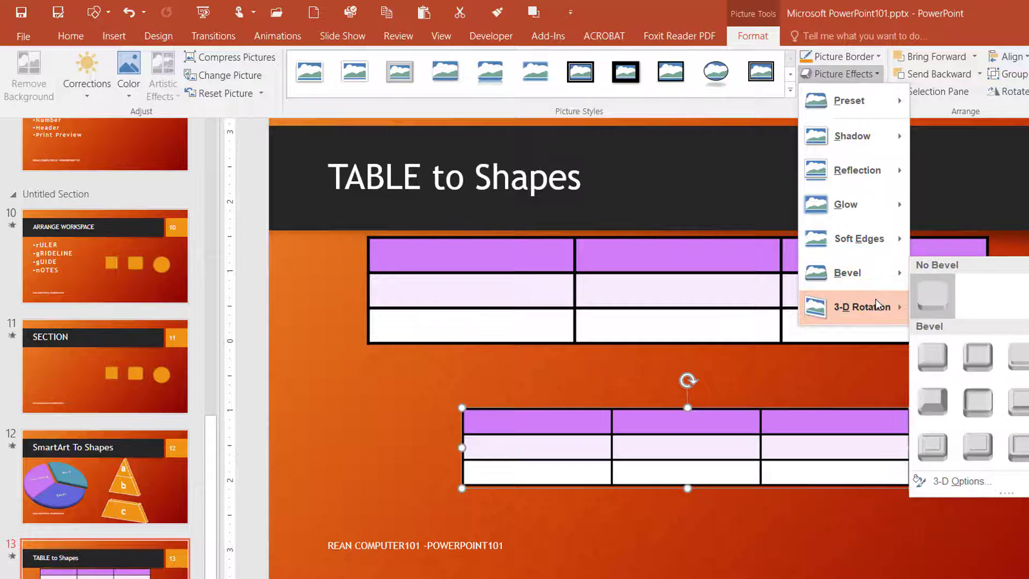
pyautogui.moveTo(861, 307)
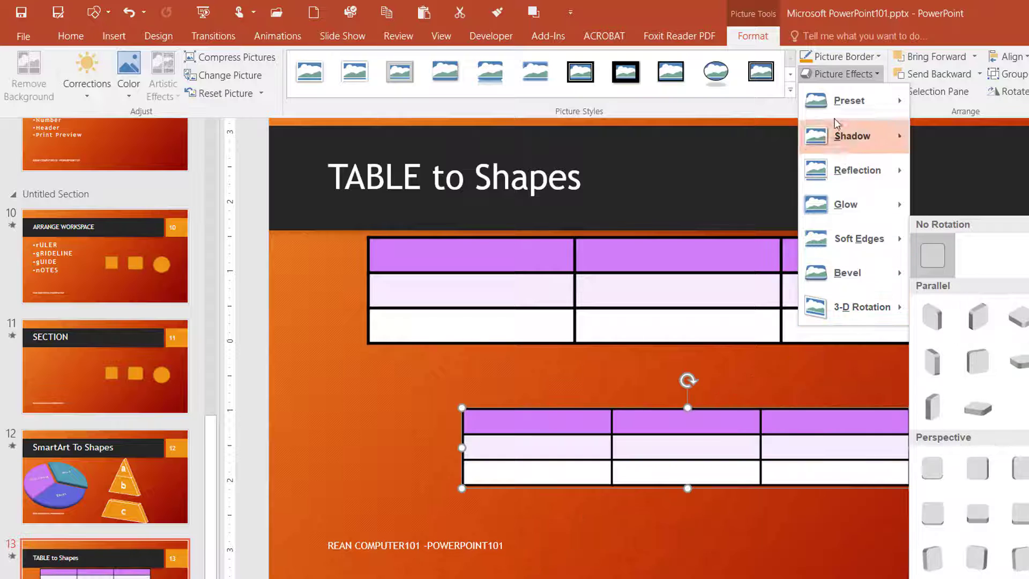
pyautogui.moveTo(849, 100)
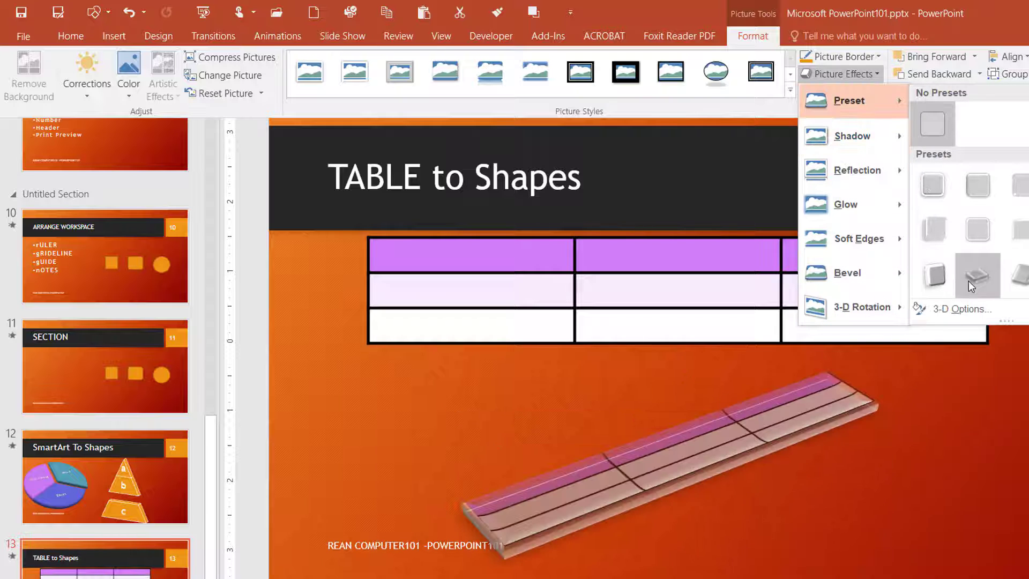
pyautogui.click(969, 281)
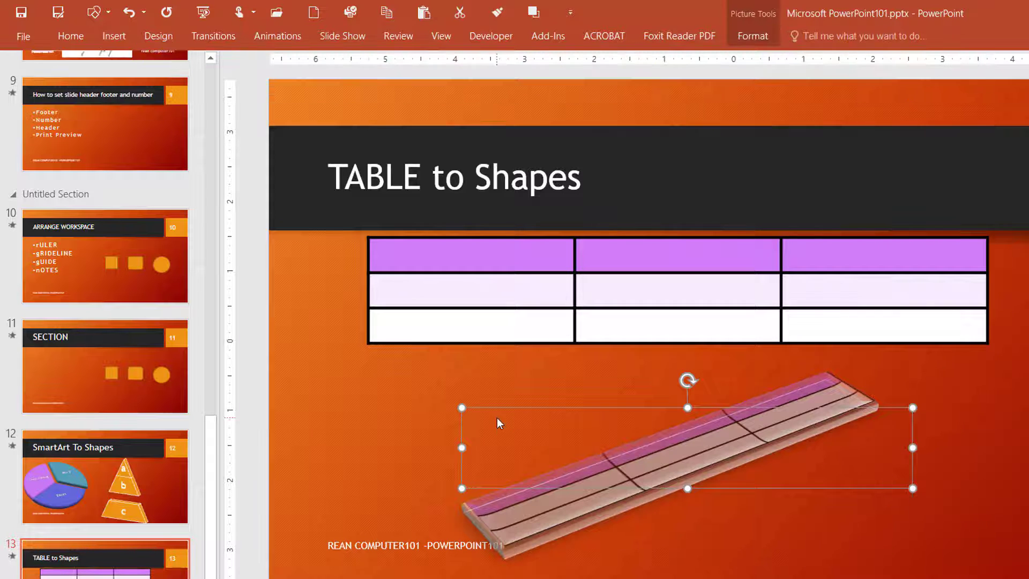
pyautogui.moveTo(456, 411)
pyautogui.mouseDown()
pyautogui.moveTo(374, 349)
pyautogui.moveTo(915, 347)
pyautogui.mouseUp()
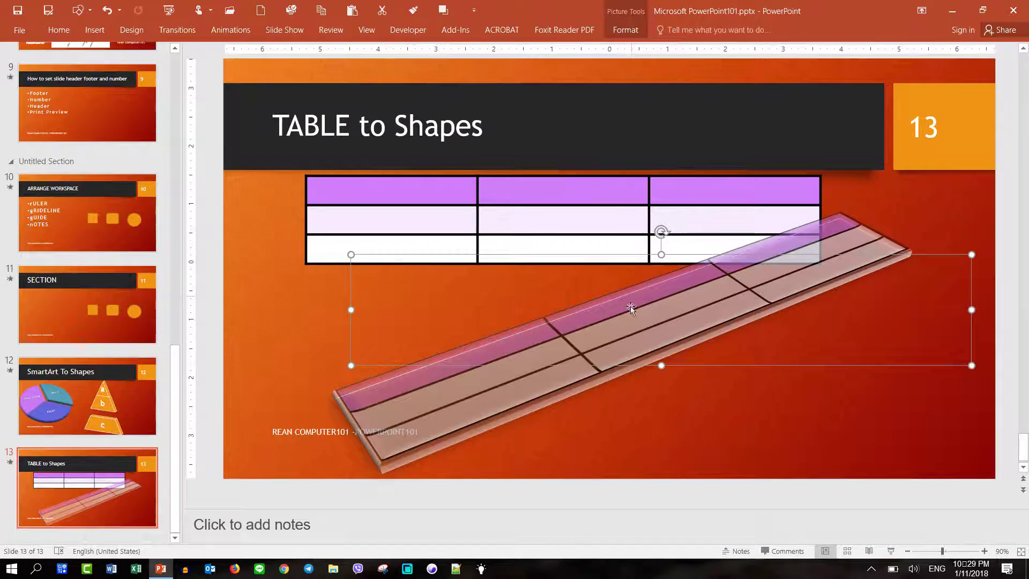
# Step: Ungroup the table picture, confirming its conversion to a Microsoft Office drawing object
pyautogui.rightClick(642, 314)
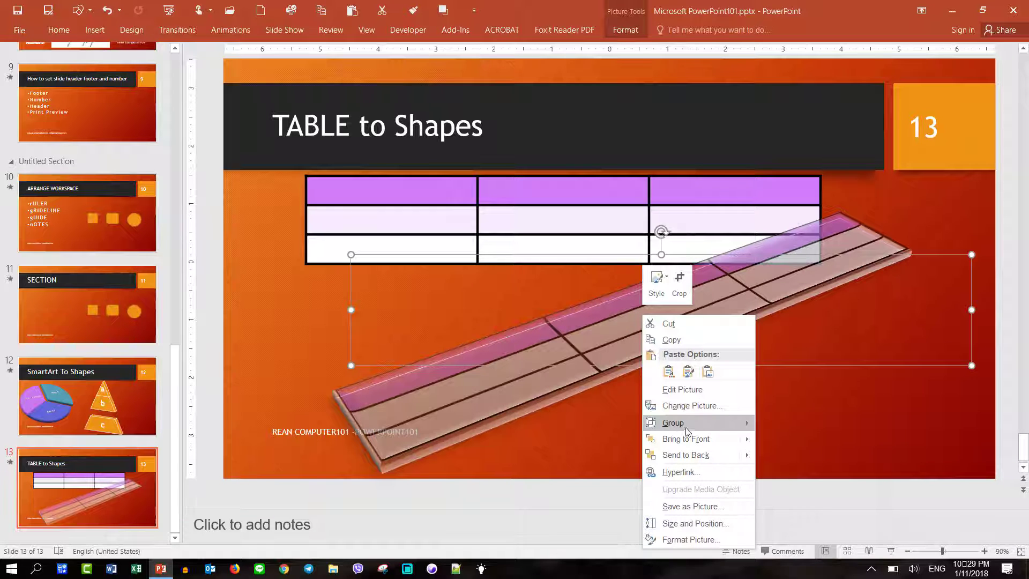
pyautogui.moveTo(674, 423)
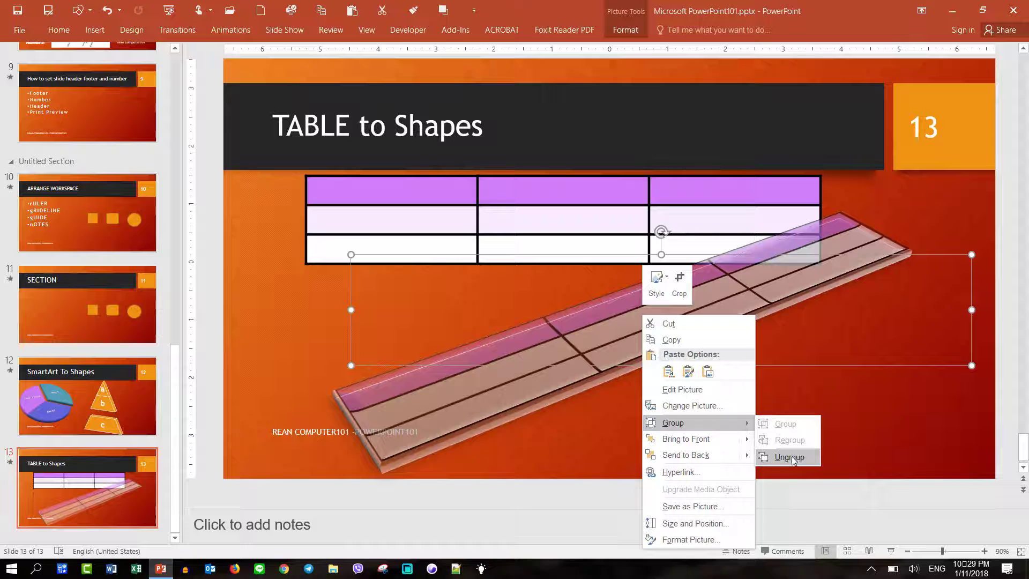
pyautogui.click(793, 456)
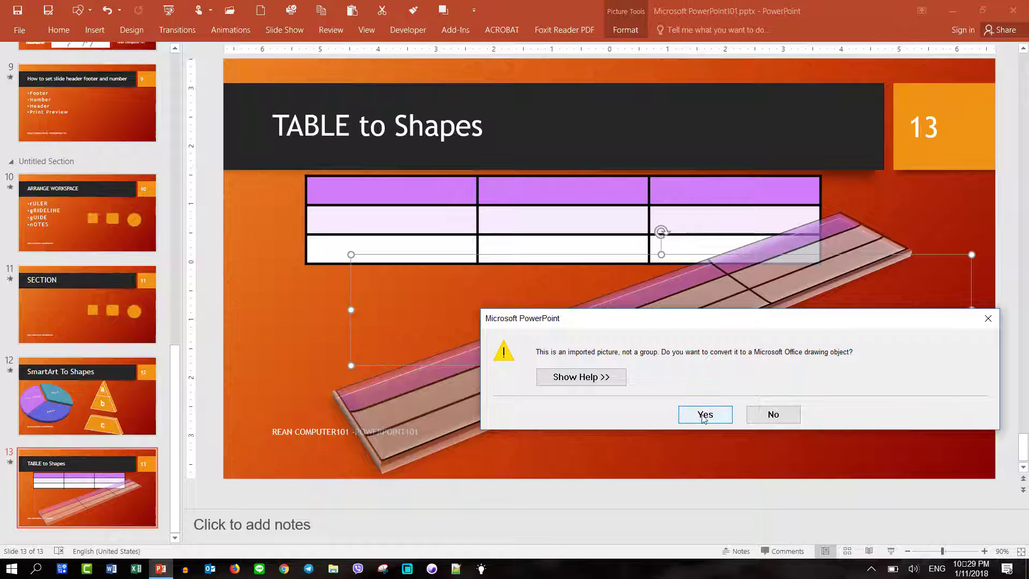
pyautogui.click(704, 415)
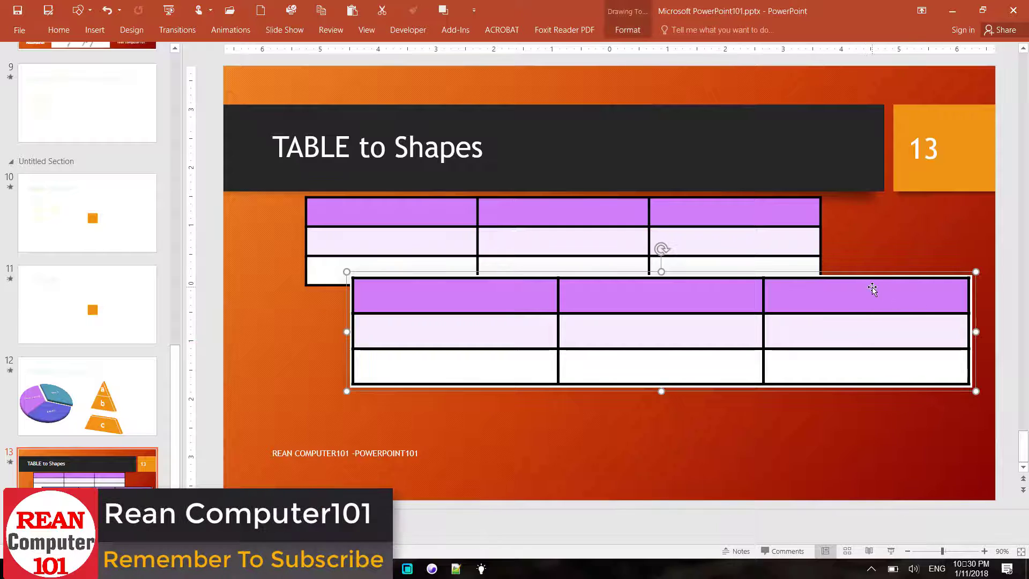
# Step: Move the converted table down and left, then ungroup it into separate cell shapes
pyautogui.moveTo(866, 304); pyautogui.dragTo(810, 327)
pyautogui.click(955, 256)
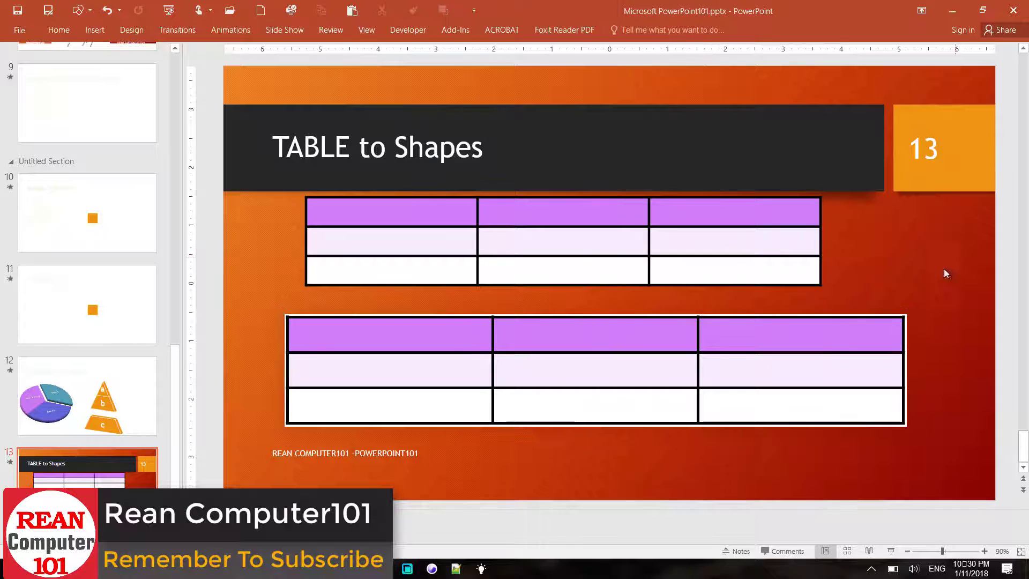
pyautogui.click(826, 349)
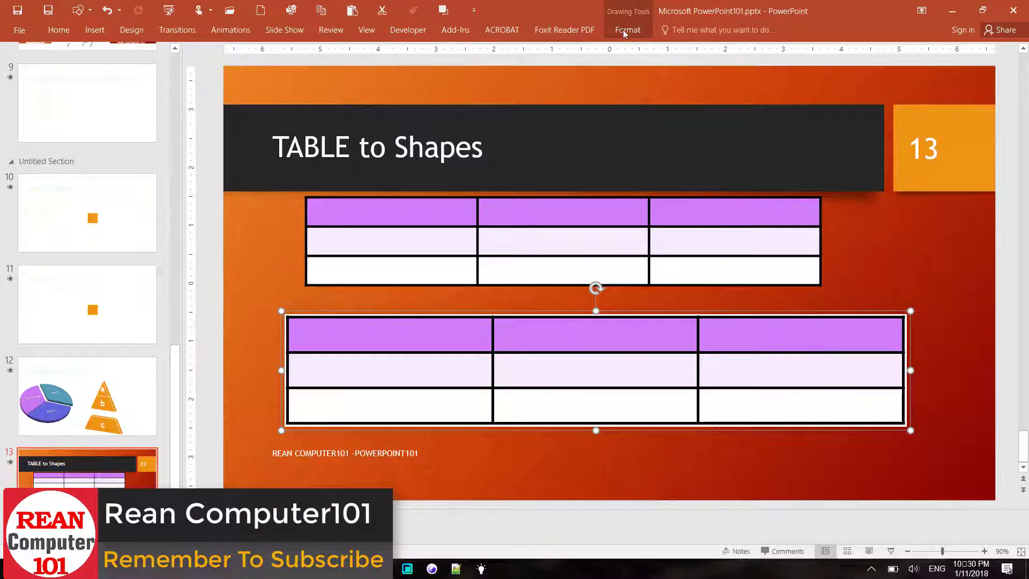
pyautogui.rightClick(755, 324)
pyautogui.moveTo(803, 397)
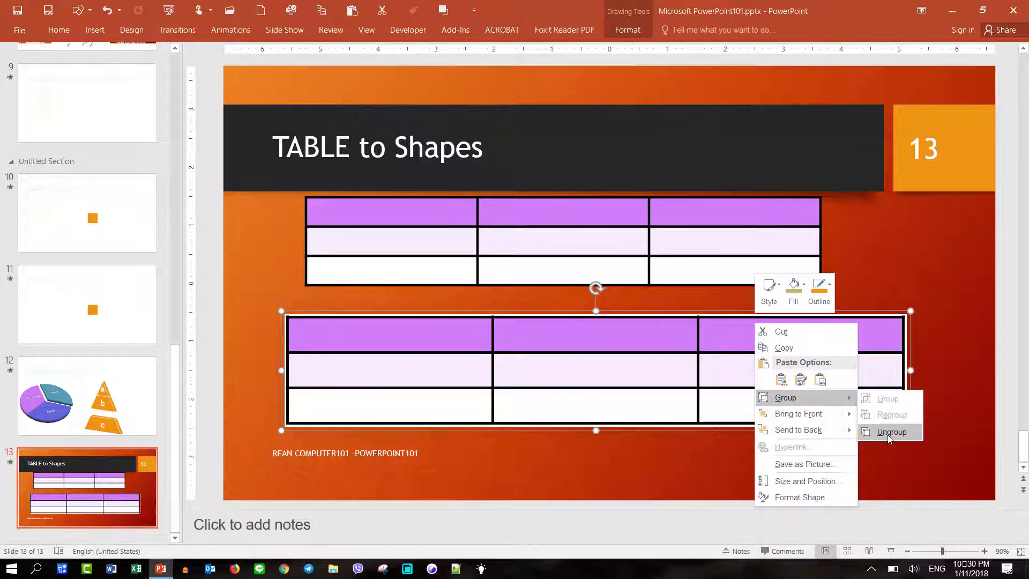
pyautogui.click(890, 432)
pyautogui.click(952, 357)
# Step: Drag the right and middle purple header cells above the table, then select the left one
pyautogui.click(610, 335)
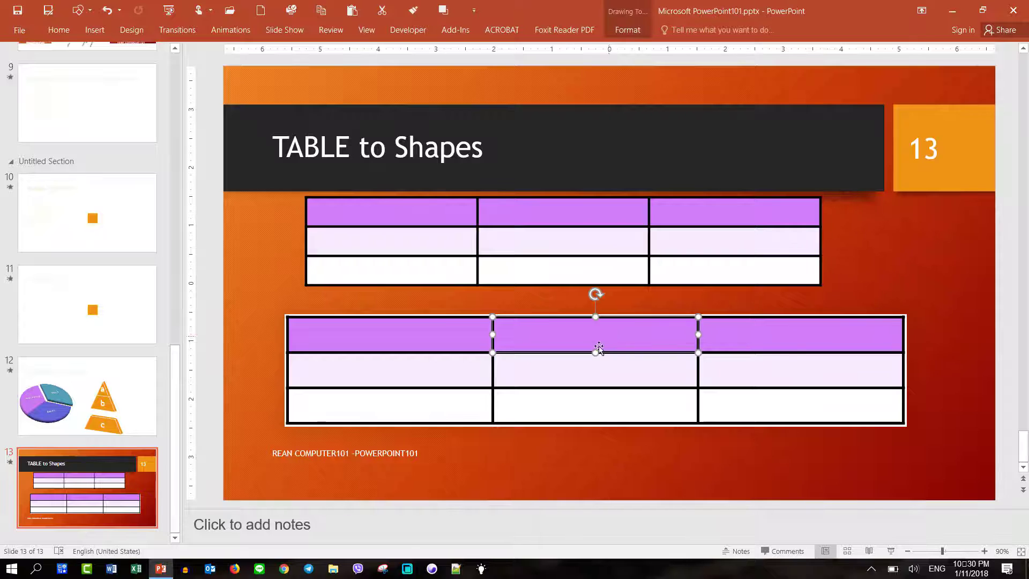
pyautogui.click(793, 344)
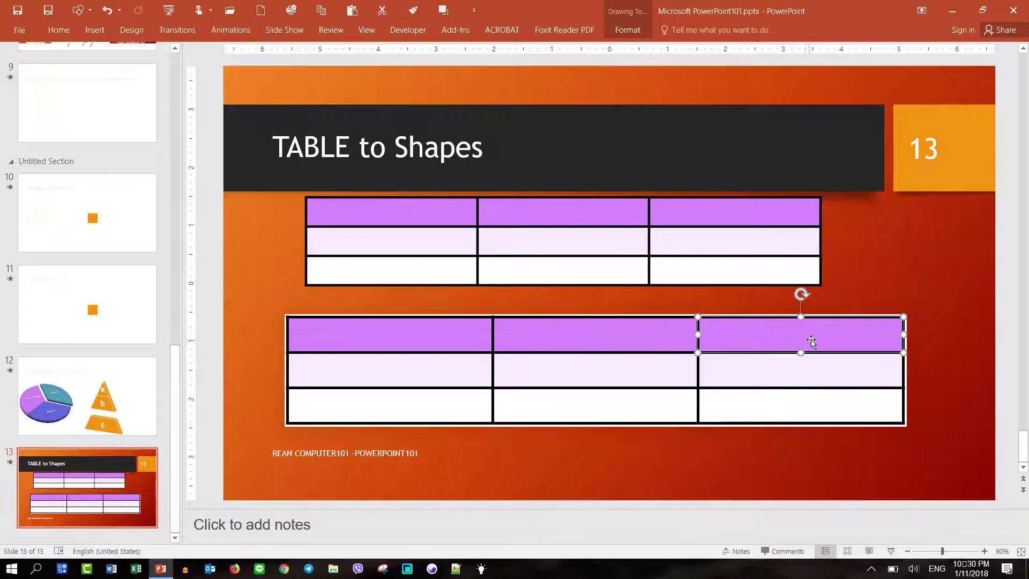
pyautogui.moveTo(812, 340); pyautogui.dragTo(877, 274)
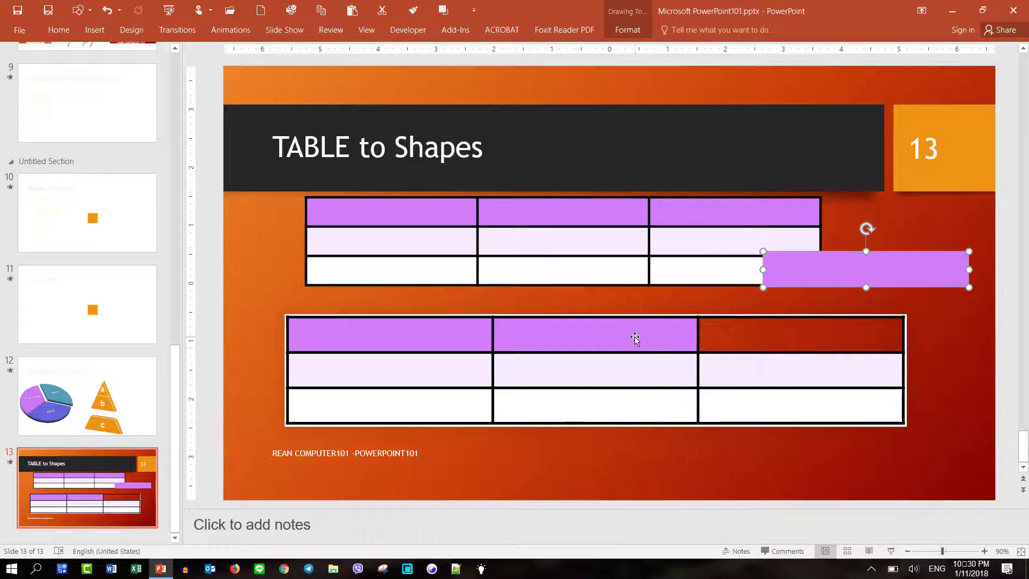
pyautogui.moveTo(636, 338); pyautogui.dragTo(660, 296)
pyautogui.click(411, 330)
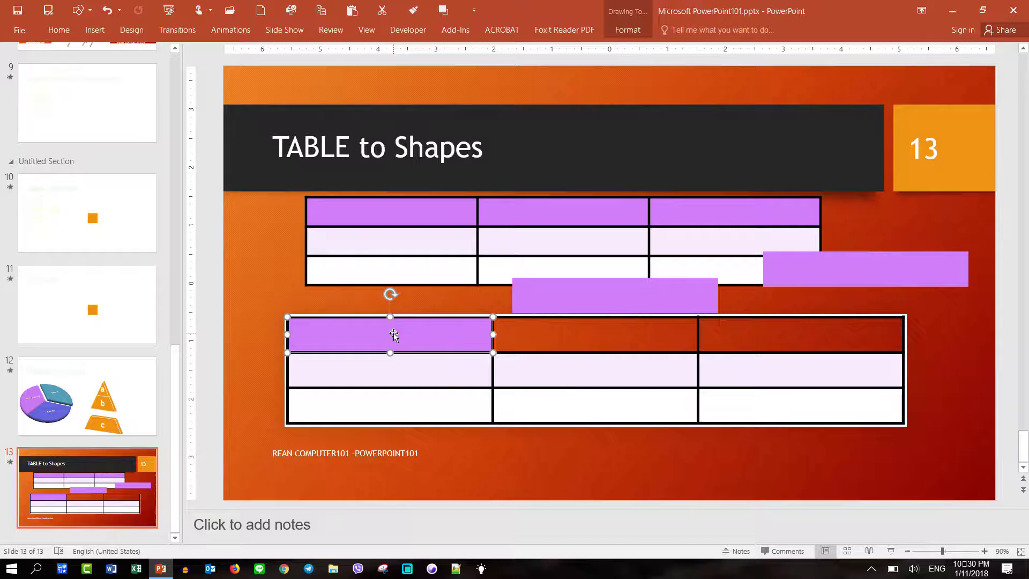
# Step: Type 'Rean Computer101' into the left purple header cell and nudge it slightly
pyautogui.write('R')
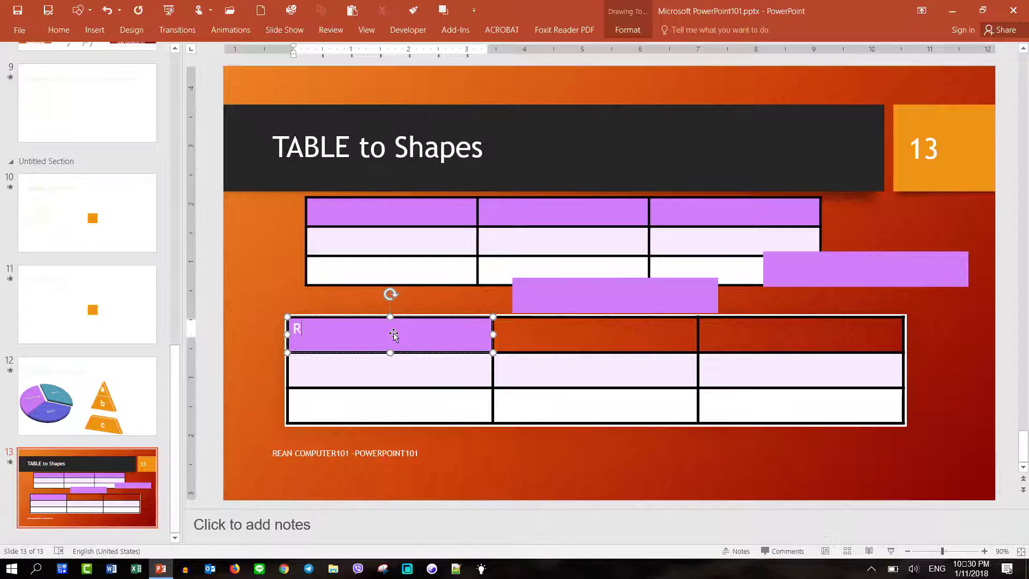
pyautogui.write('ean Com')
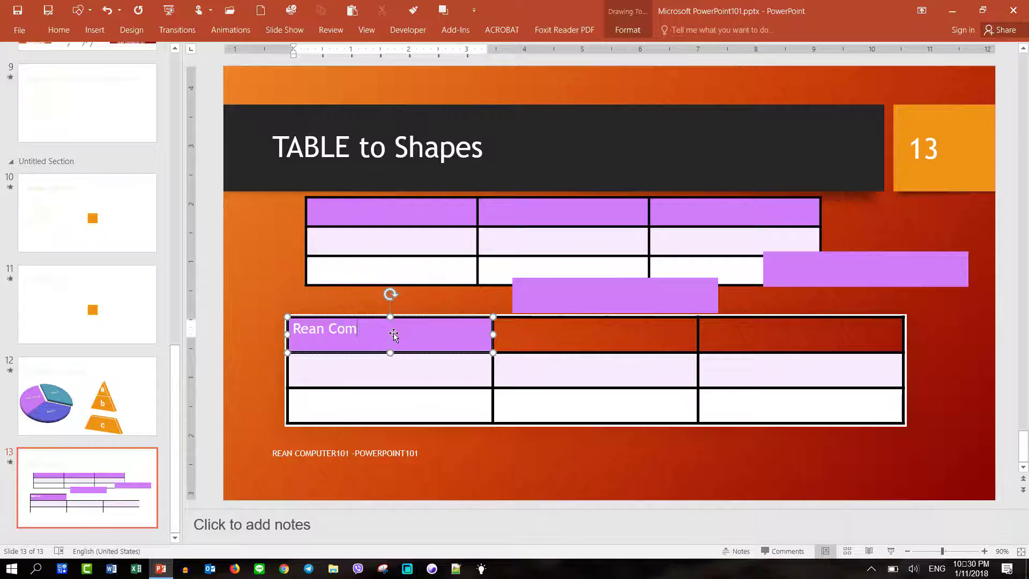
pyautogui.write('puter')
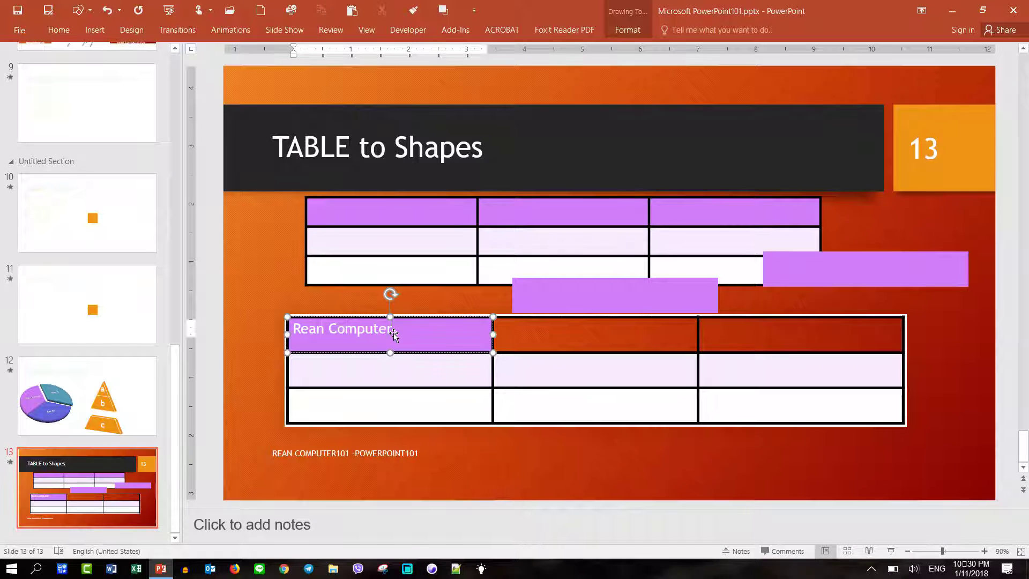
pyautogui.write('101')
pyautogui.click(485, 353)
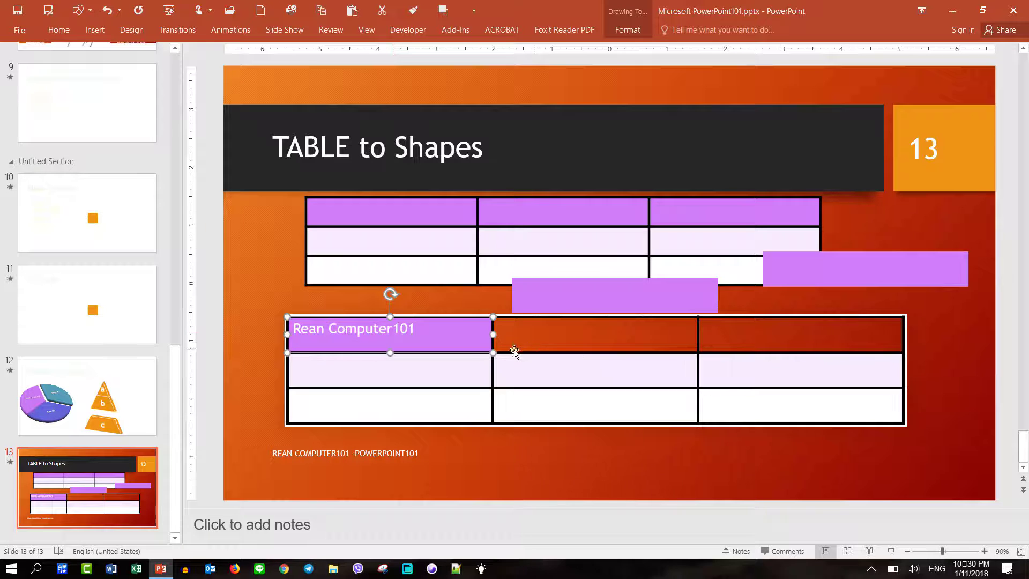
pyautogui.moveTo(456, 354)
pyautogui.mouseDown()
pyautogui.moveTo(444, 334)
pyautogui.moveTo(460, 351)
pyautogui.mouseUp()
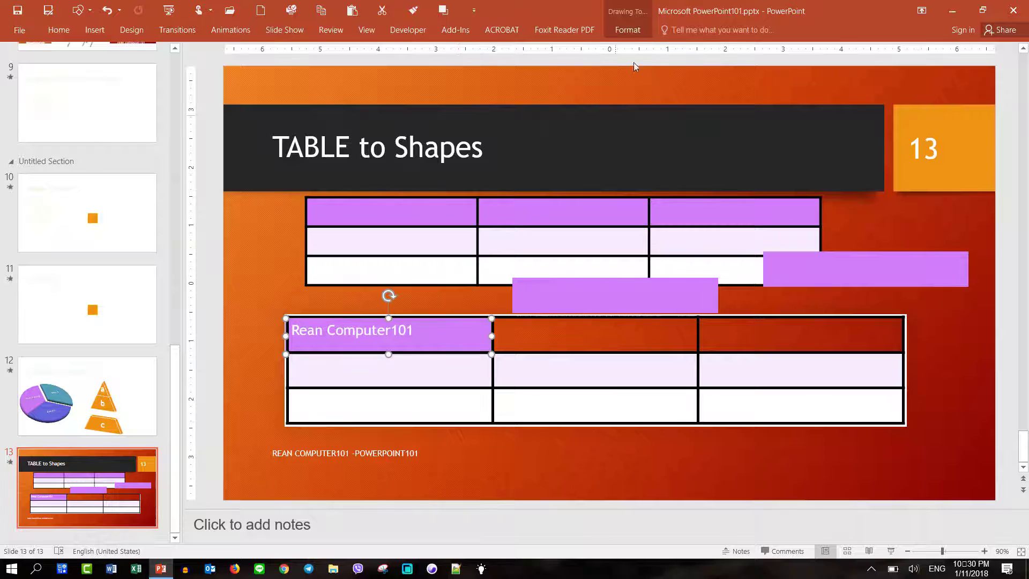
pyautogui.click(627, 29)
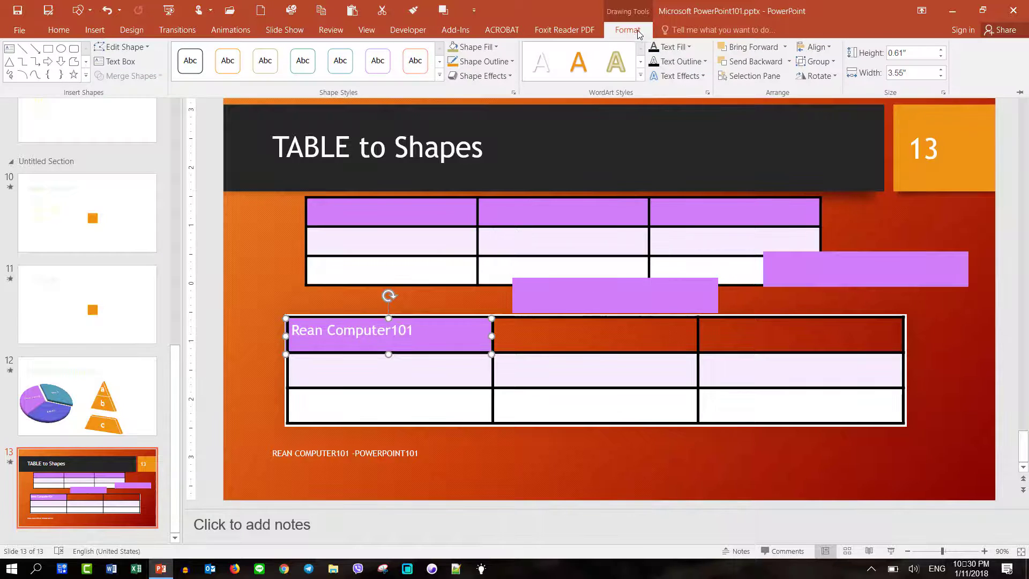
# Step: Undo the header text, both cell moves and the ungroup, restoring the table as one group
pyautogui.click(491, 76)
pyautogui.moveTo(499, 269)
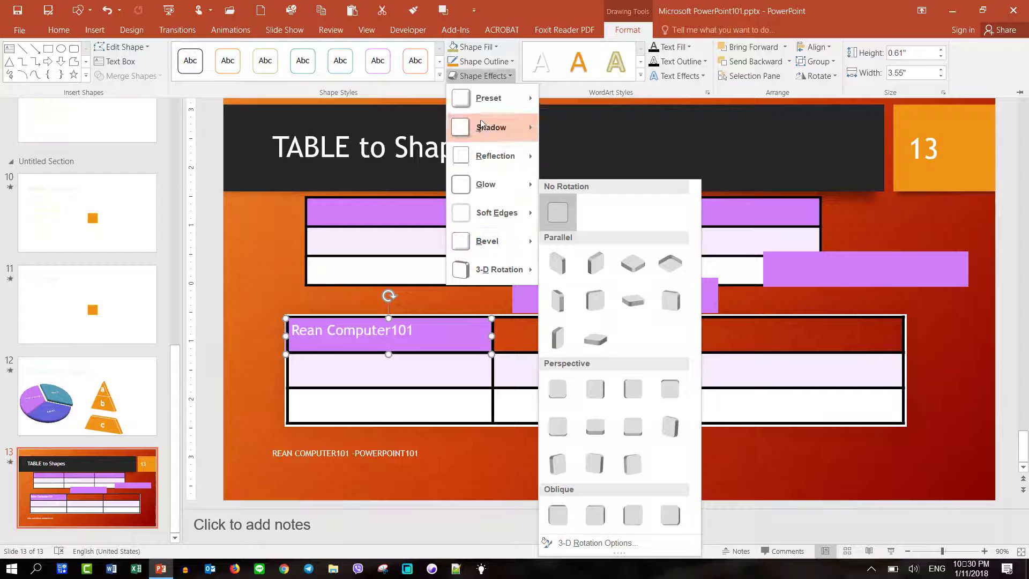
pyautogui.click(948, 331)
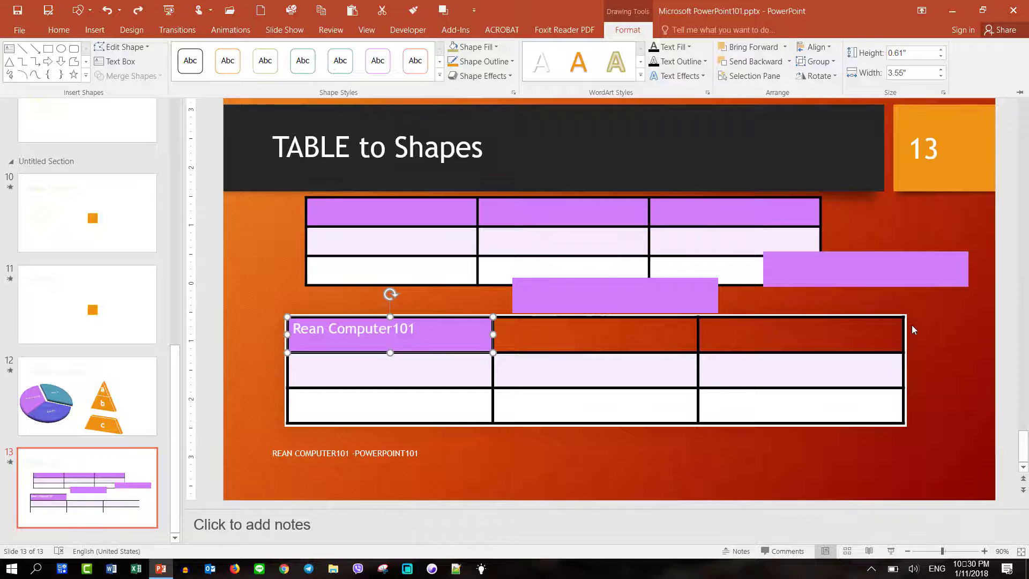
pyautogui.hotkey('ctrl', 'z')
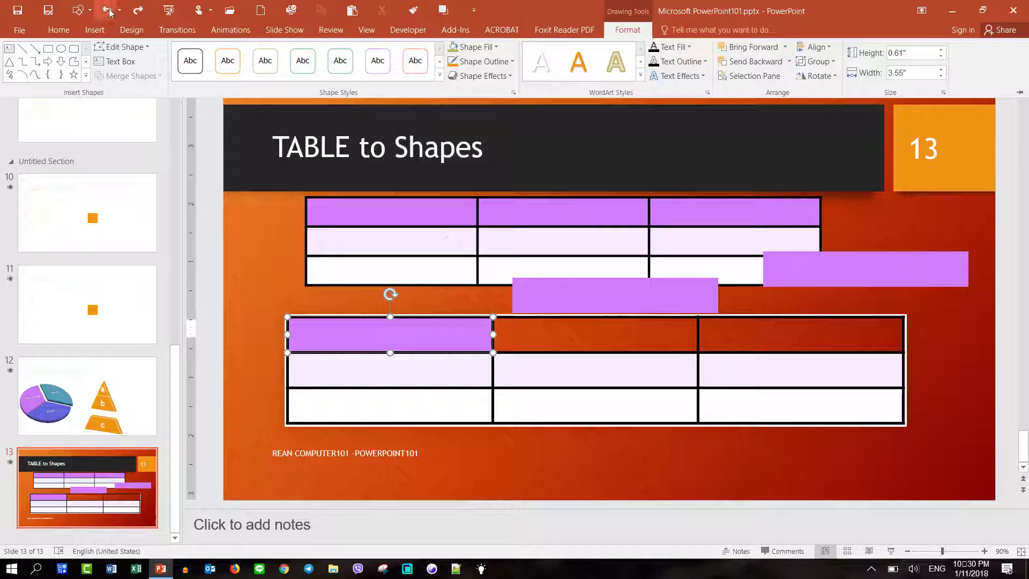
pyautogui.click(107, 11)
pyautogui.click(108, 11)
pyautogui.click(108, 11)
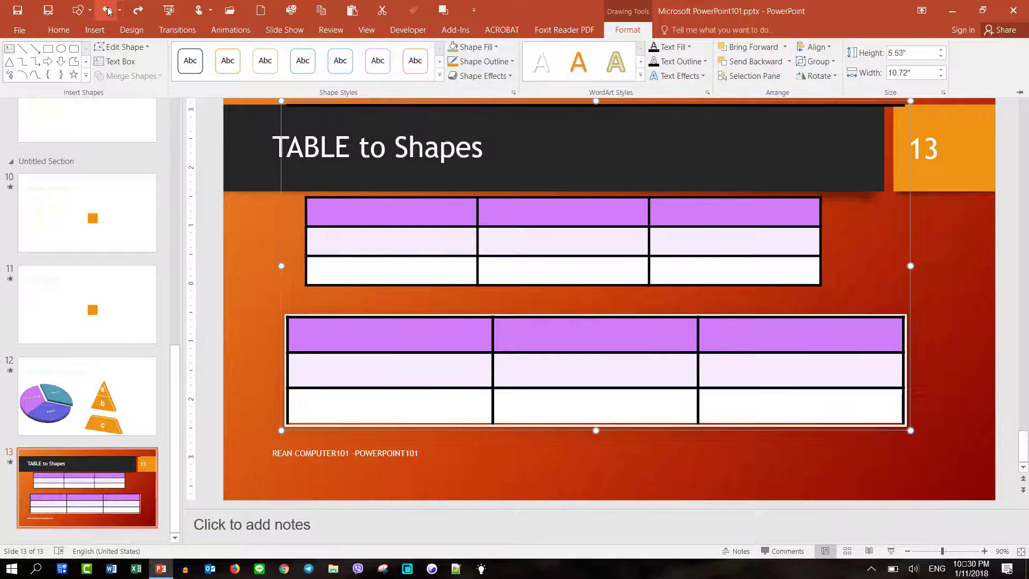
# Step: Collapse the ribbon and shift the restored table group slightly upward
pyautogui.hotkey('ctrl', 'F1')
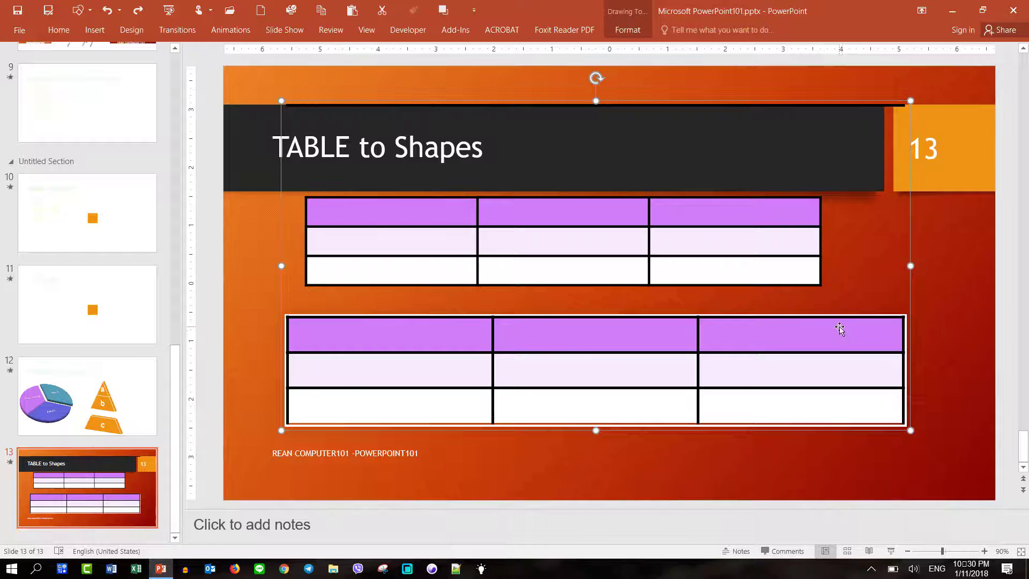
pyautogui.moveTo(840, 334)
pyautogui.mouseDown()
pyautogui.moveTo(801, 403)
pyautogui.moveTo(840, 337)
pyautogui.moveTo(836, 317)
pyautogui.mouseUp()
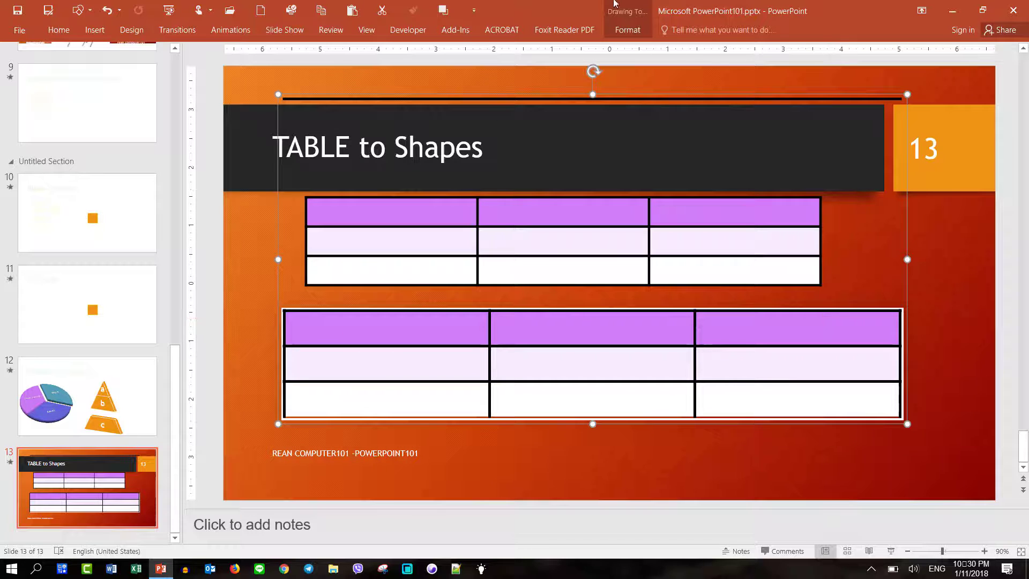
pyautogui.click(627, 30)
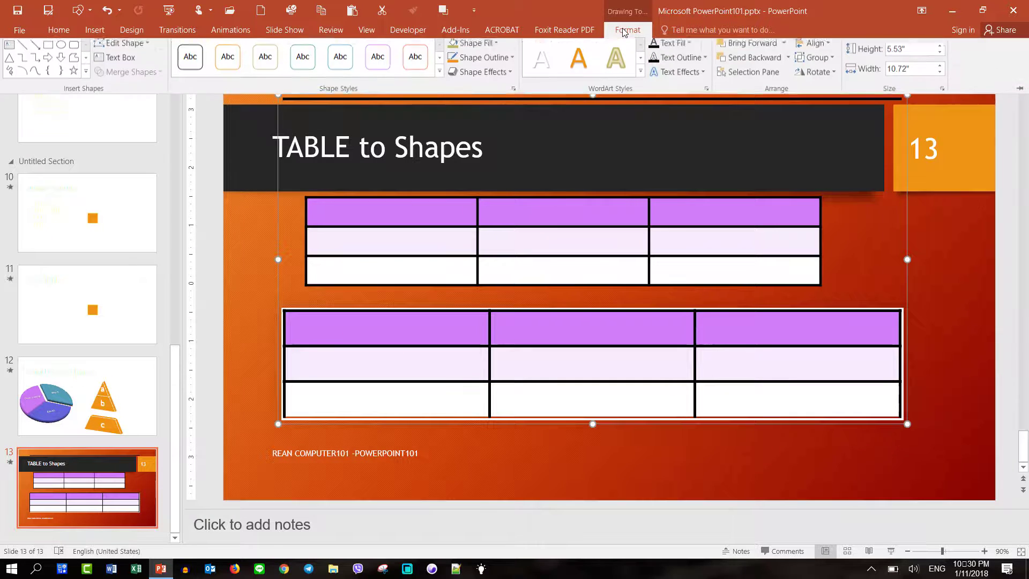
# Step: Apply a 3-D preset from Shape Effects > Preset to the lower table group
pyautogui.click(482, 77)
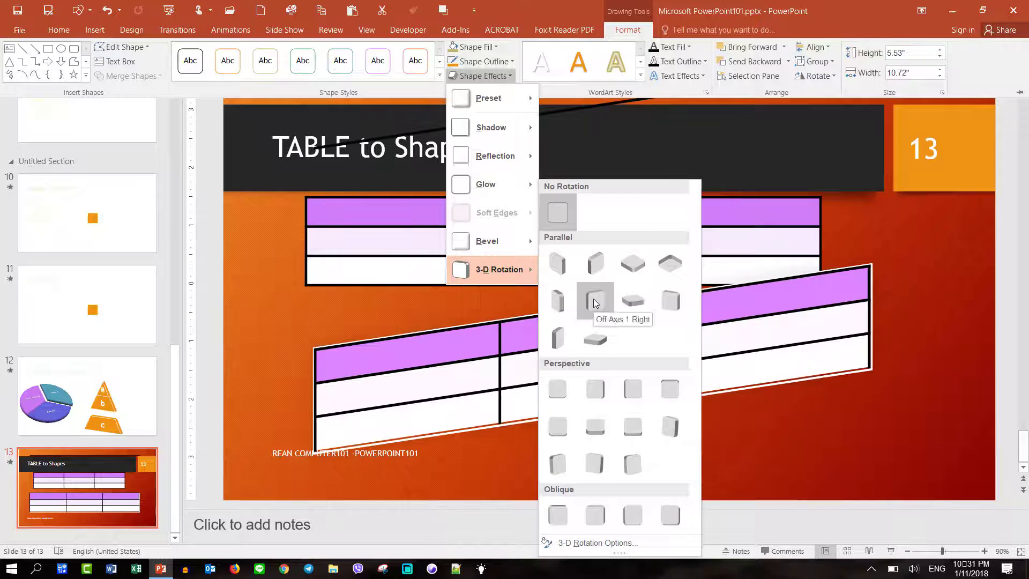
pyautogui.moveTo(491, 98)
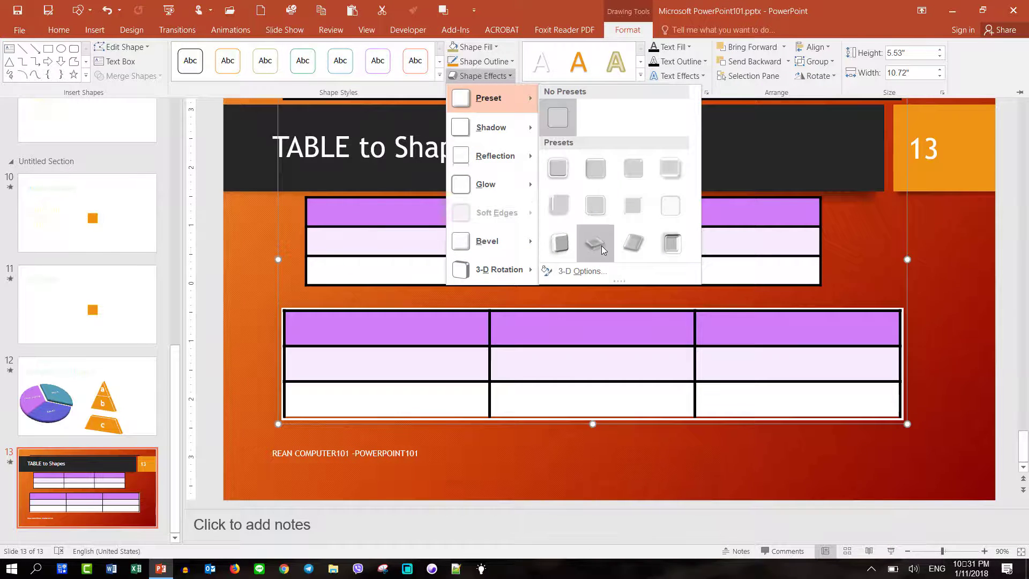
pyautogui.click(602, 245)
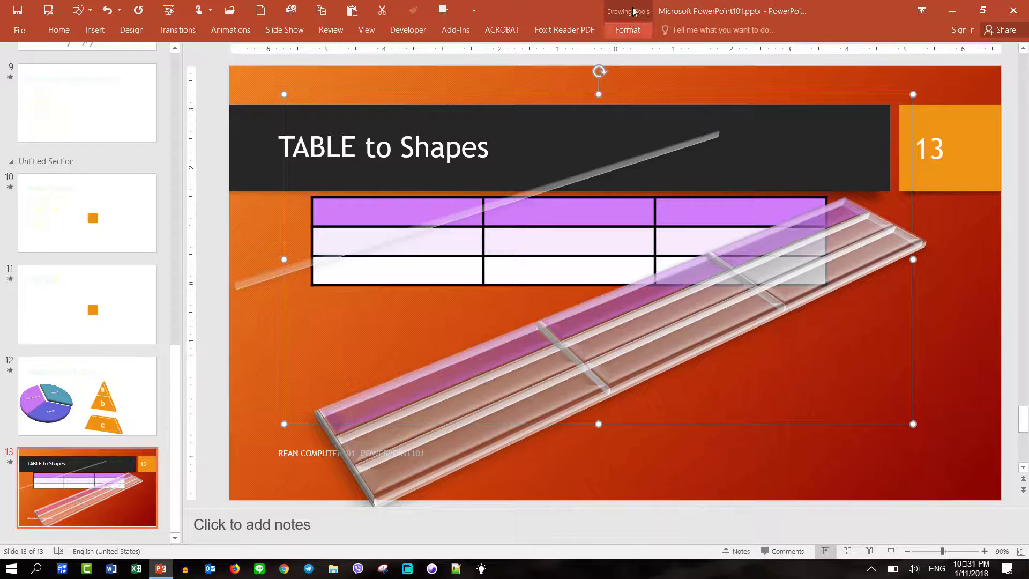
pyautogui.click(627, 31)
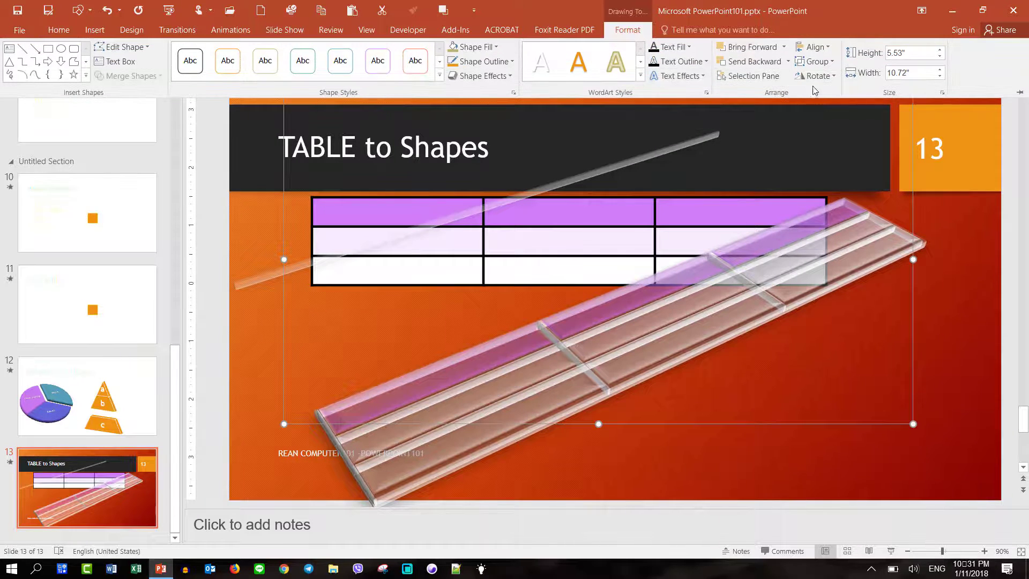
# Step: Ungroup the 3-D table into separate cell slabs and test-move the top-left purple bar
pyautogui.click(816, 61)
pyautogui.click(831, 111)
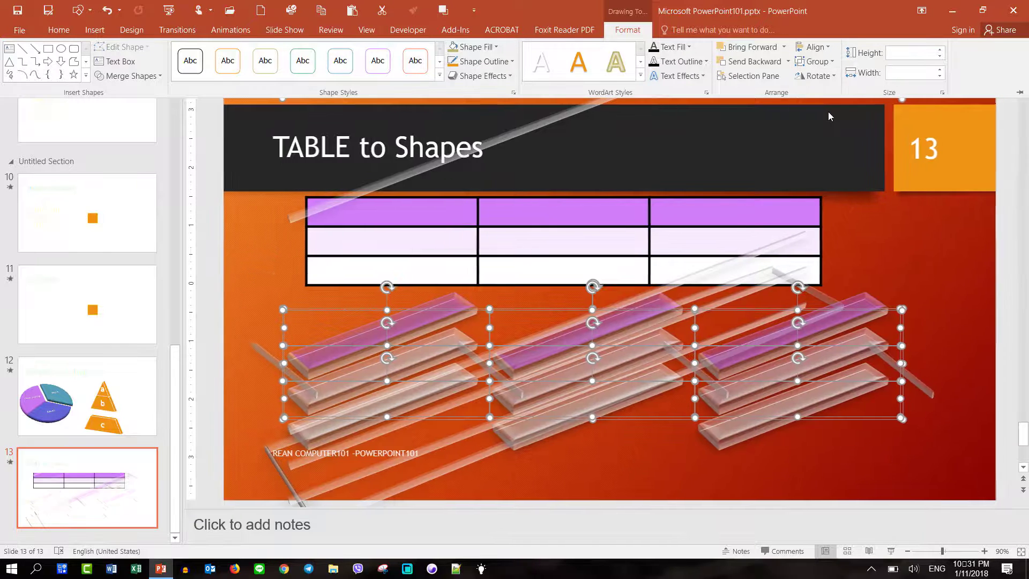
pyautogui.click(930, 262)
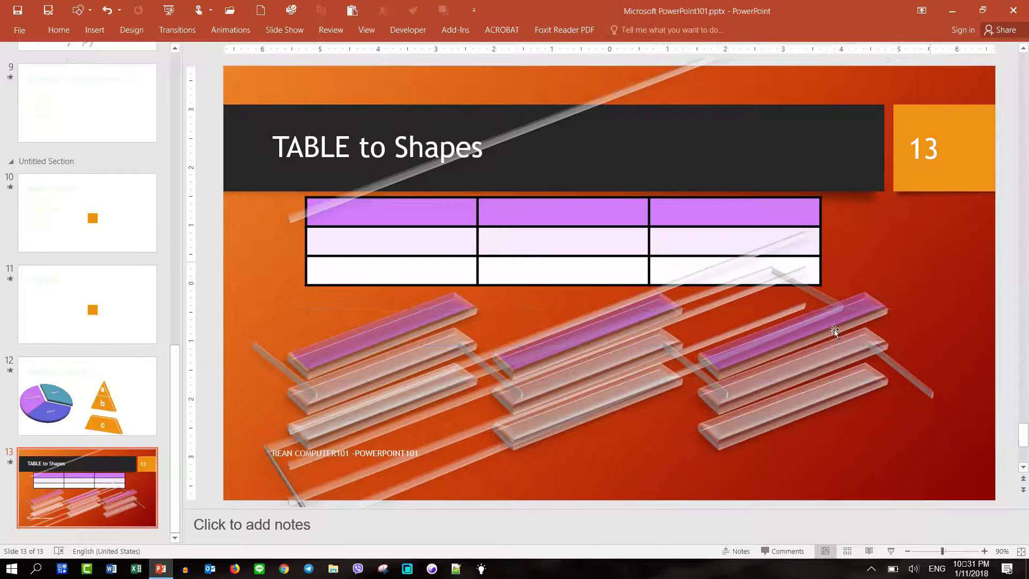
pyautogui.click(399, 359)
pyautogui.moveTo(407, 329)
pyautogui.mouseDown()
pyautogui.moveTo(517, 352)
pyautogui.moveTo(545, 323)
pyautogui.mouseUp()
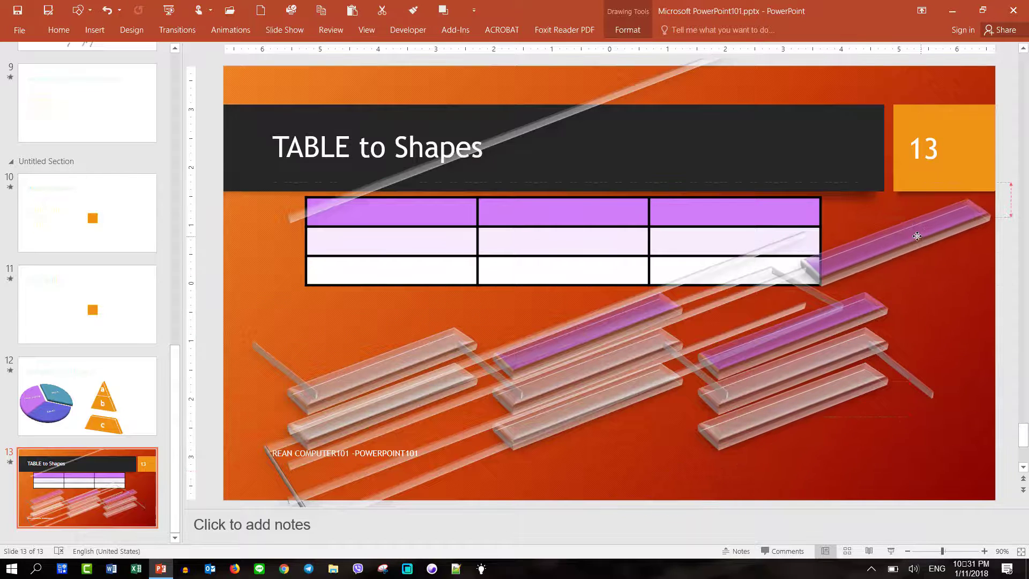
pyautogui.moveTo(545, 324); pyautogui.dragTo(384, 318)
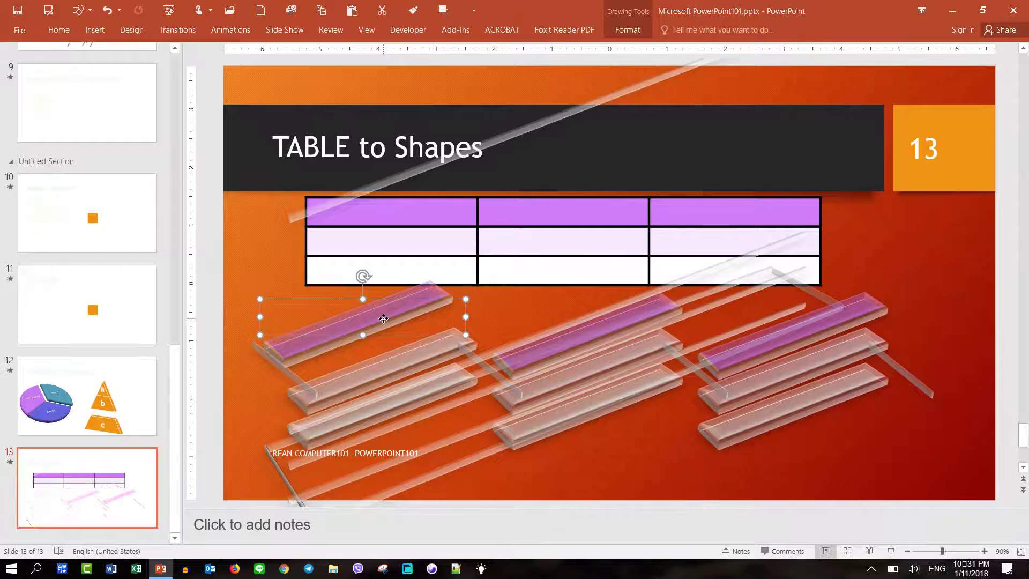